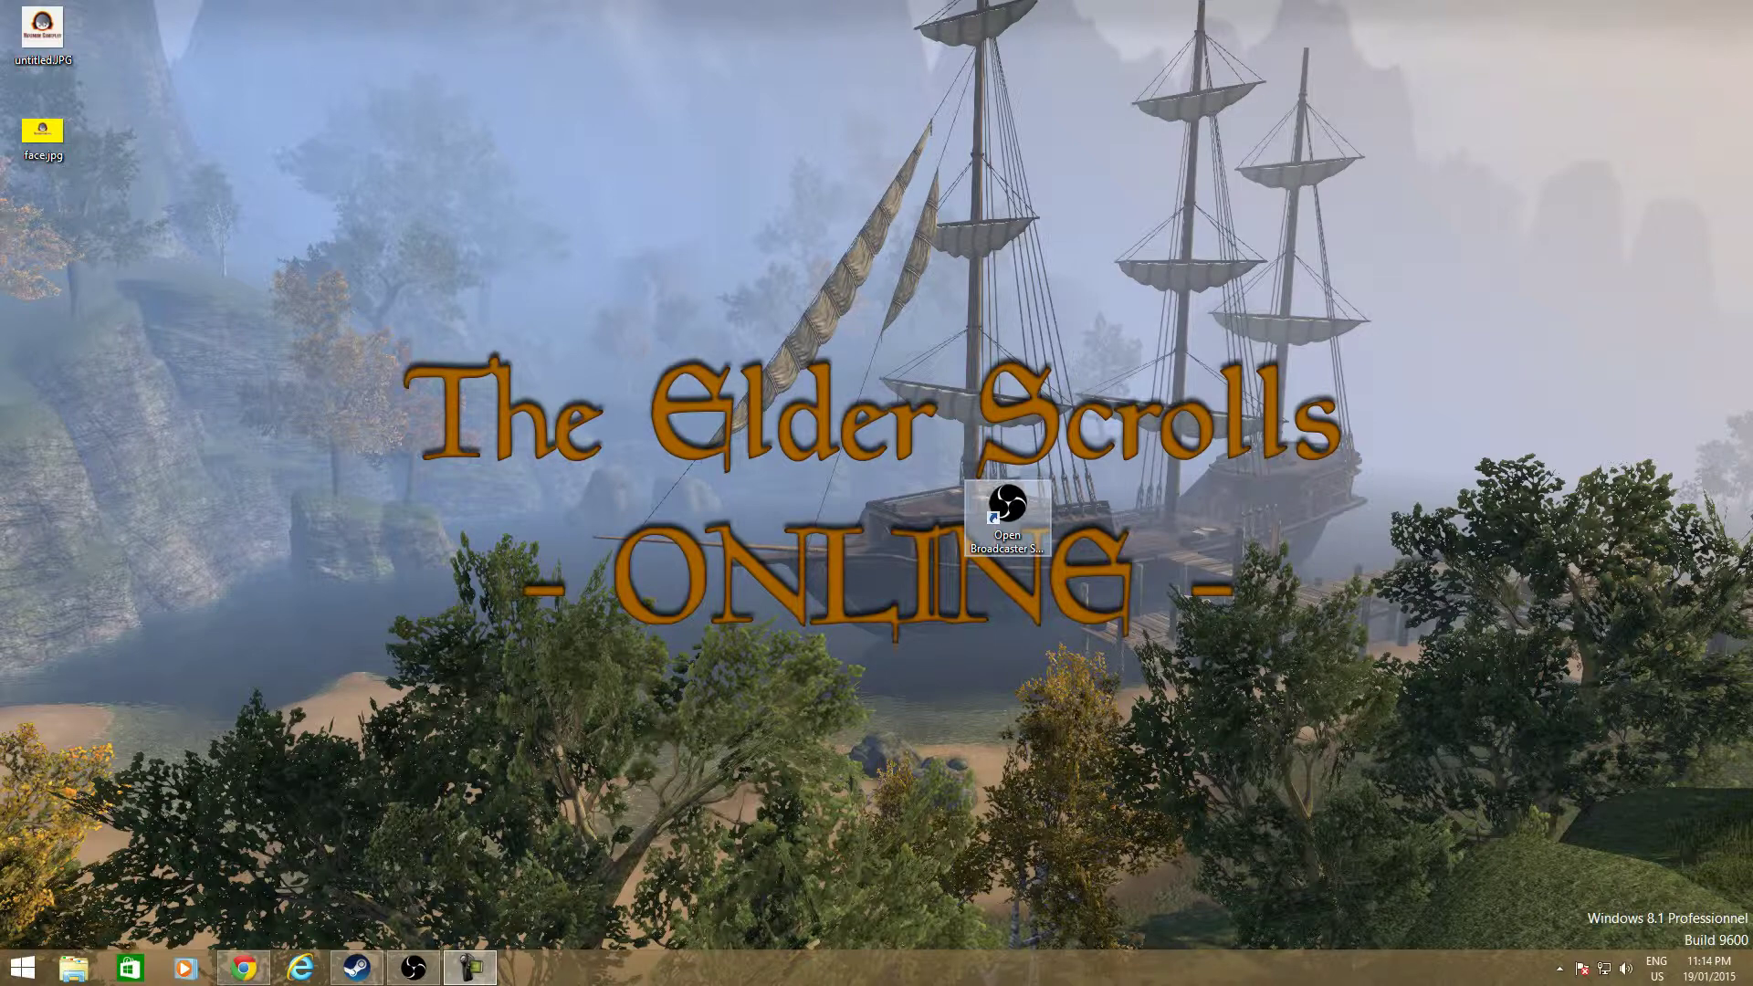
- Minimize the browser and launch OBS from its desktop shortcut
{"action": "left_click", "coordinate": [244, 968]}
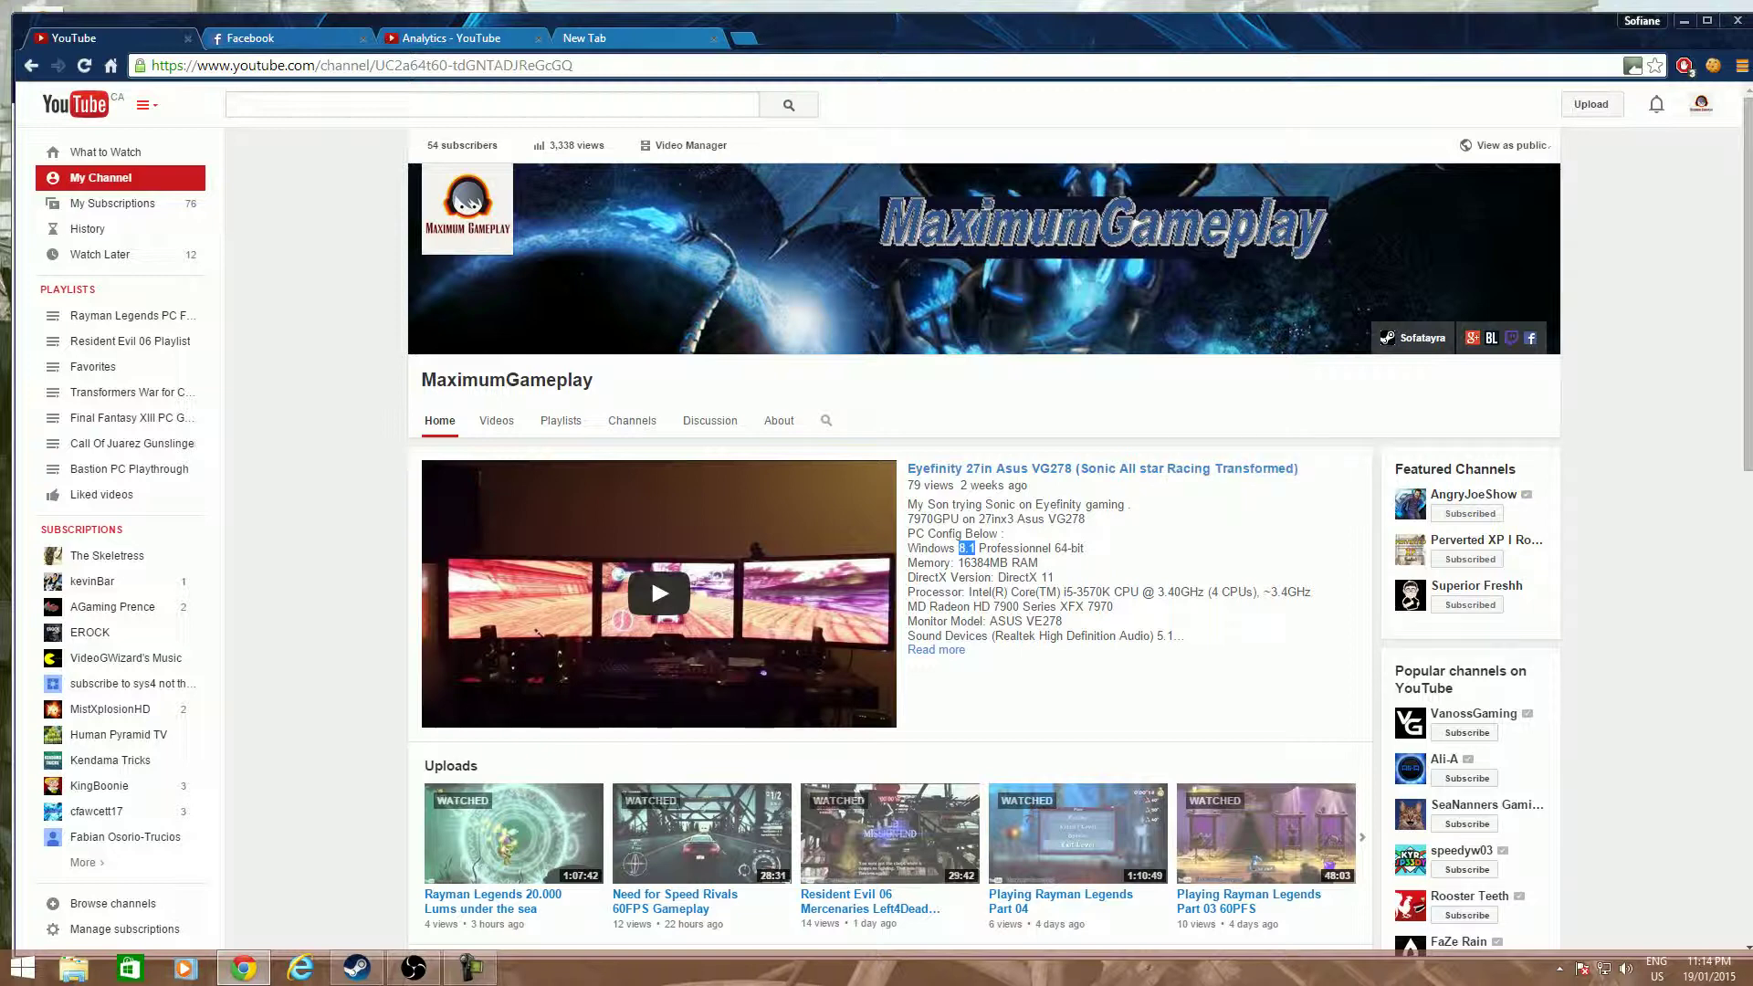
{"action": "mouse_move", "coordinate": [890, 589]}
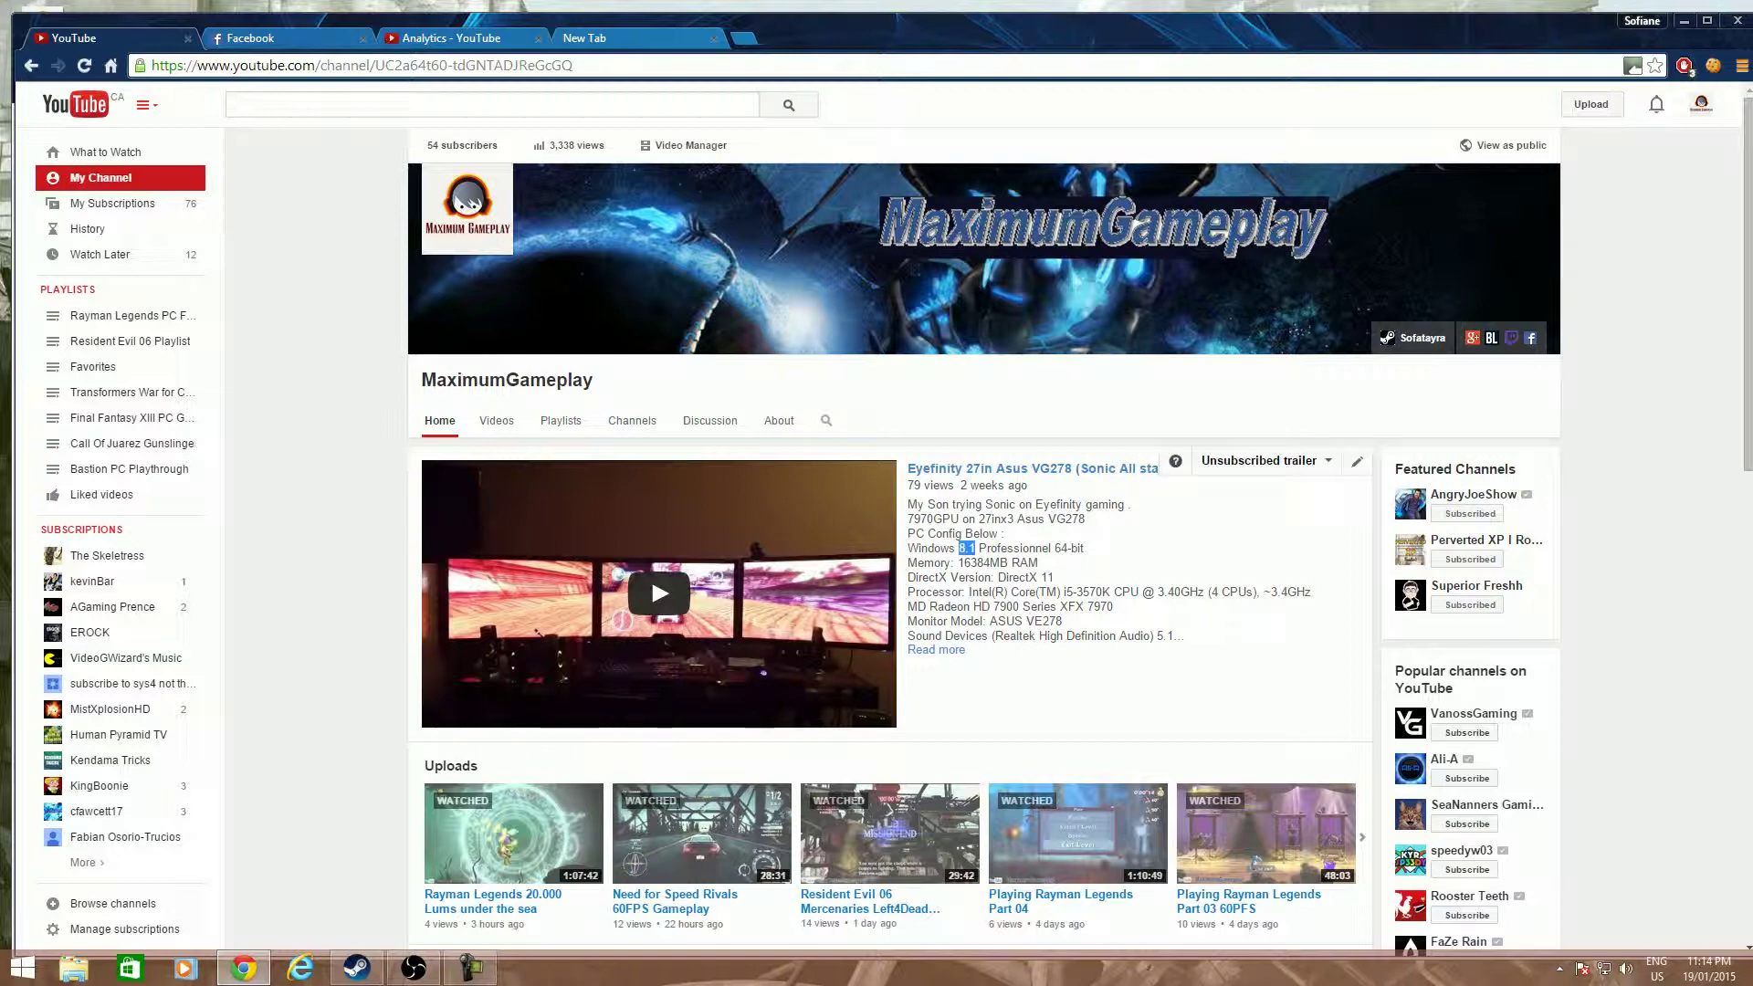
{"action": "left_click", "coordinate": [1683, 19]}
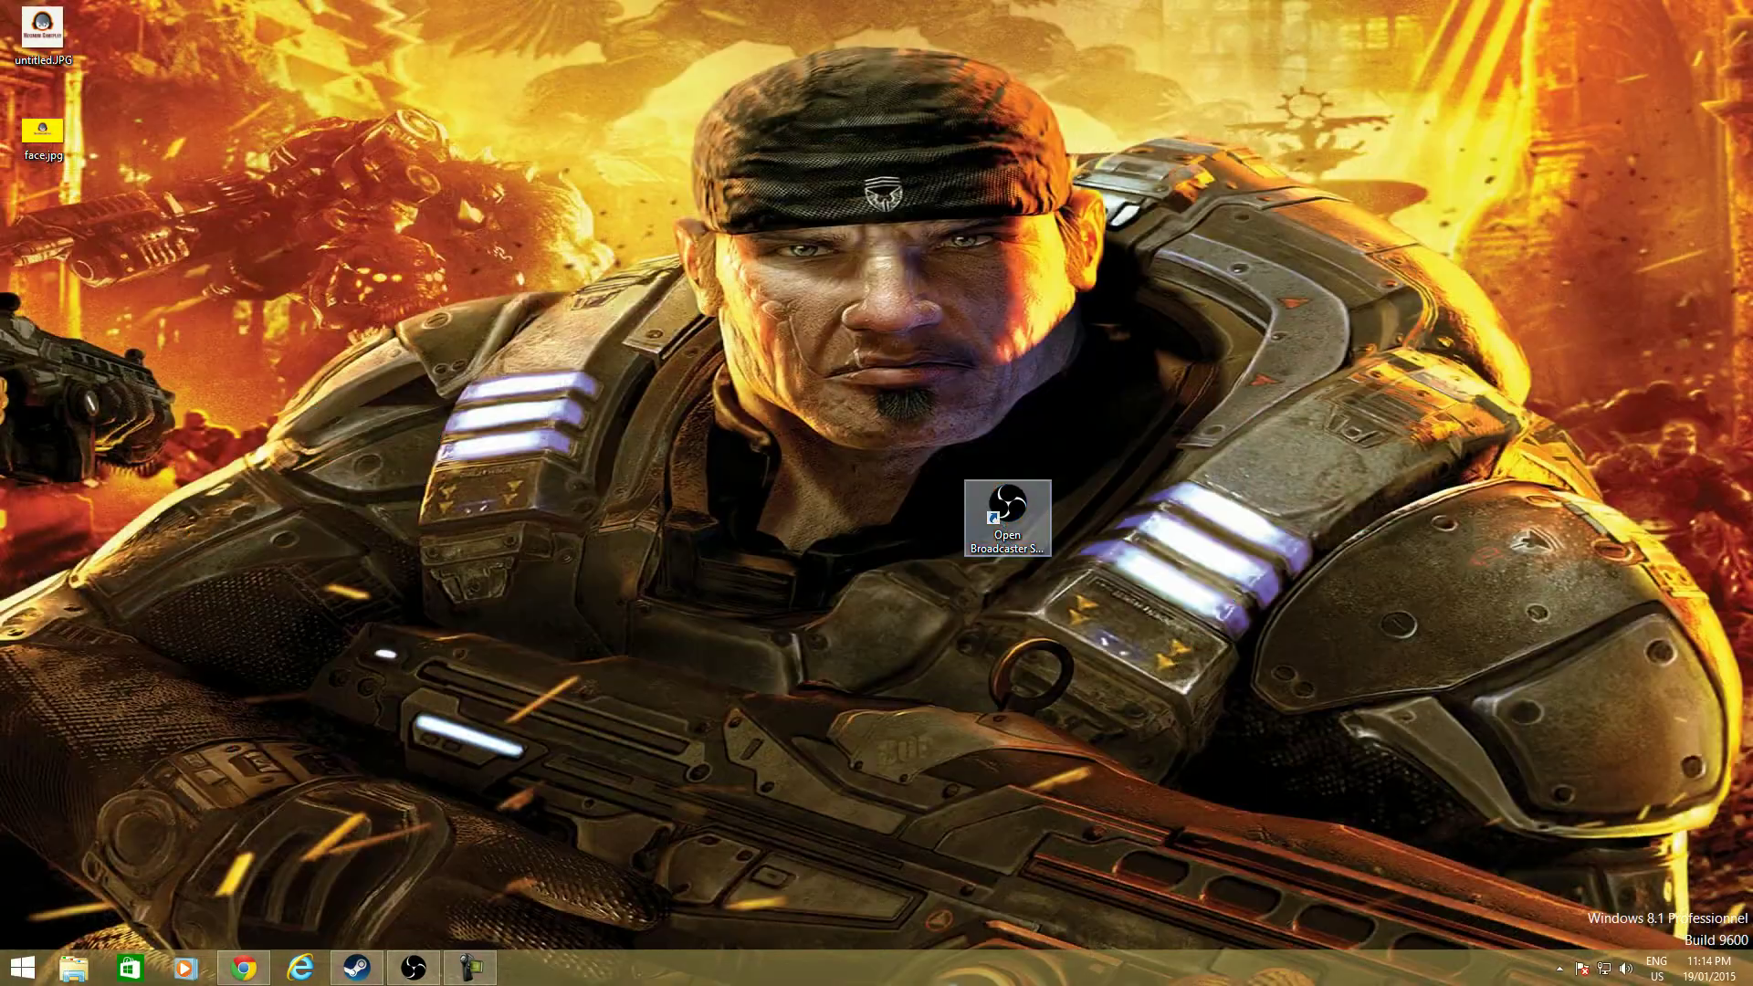
{"action": "left_click", "coordinate": [1007, 521]}
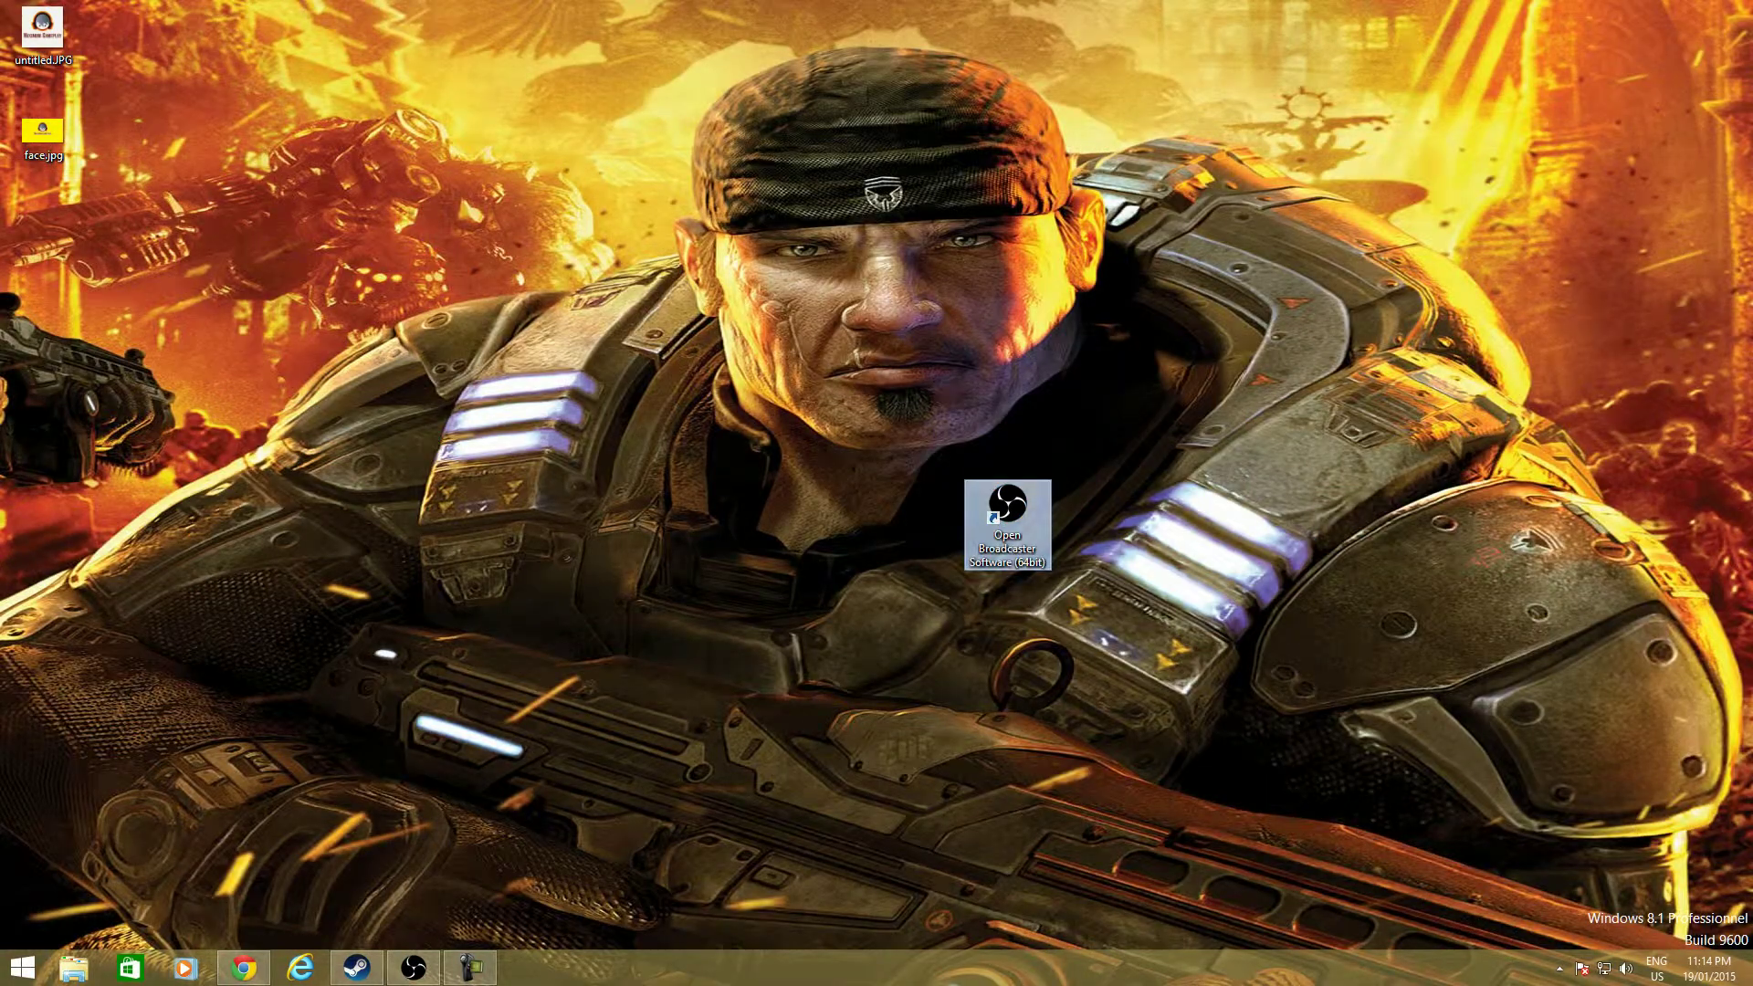
{"action": "double_click", "coordinate": [1007, 522]}
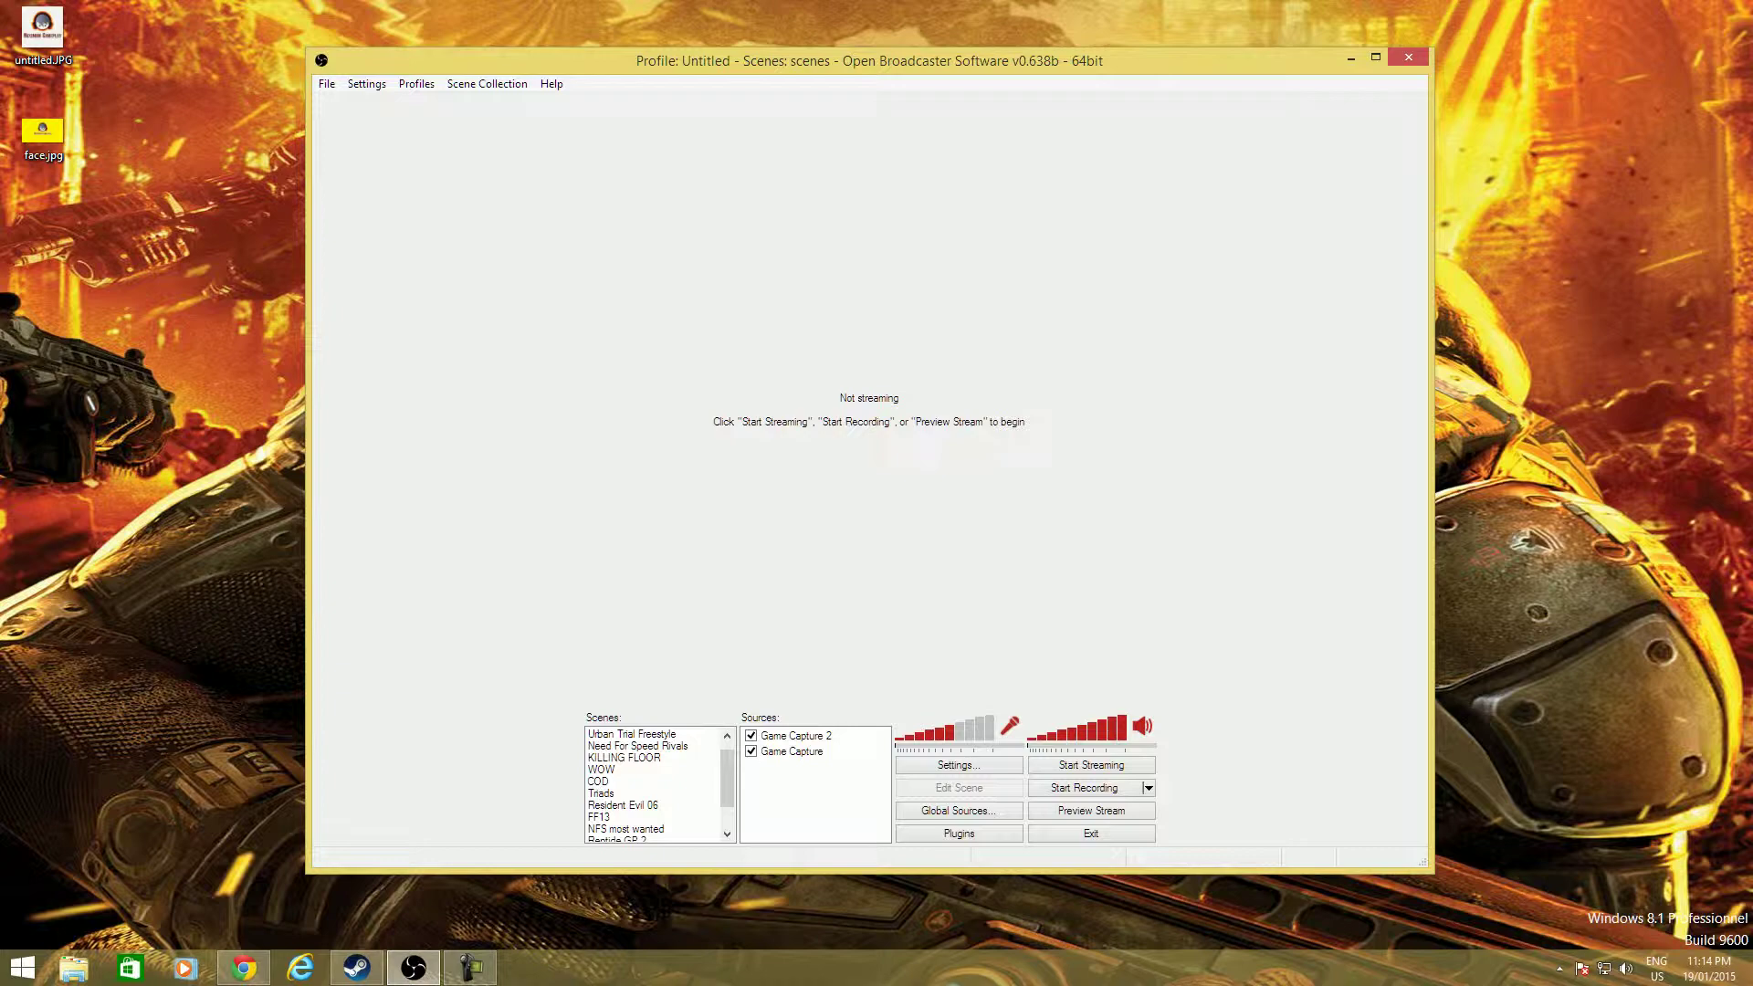
- Open OBS Settings on the Video page and select the FPS value to set 60
{"action": "left_click", "coordinate": [365, 83]}
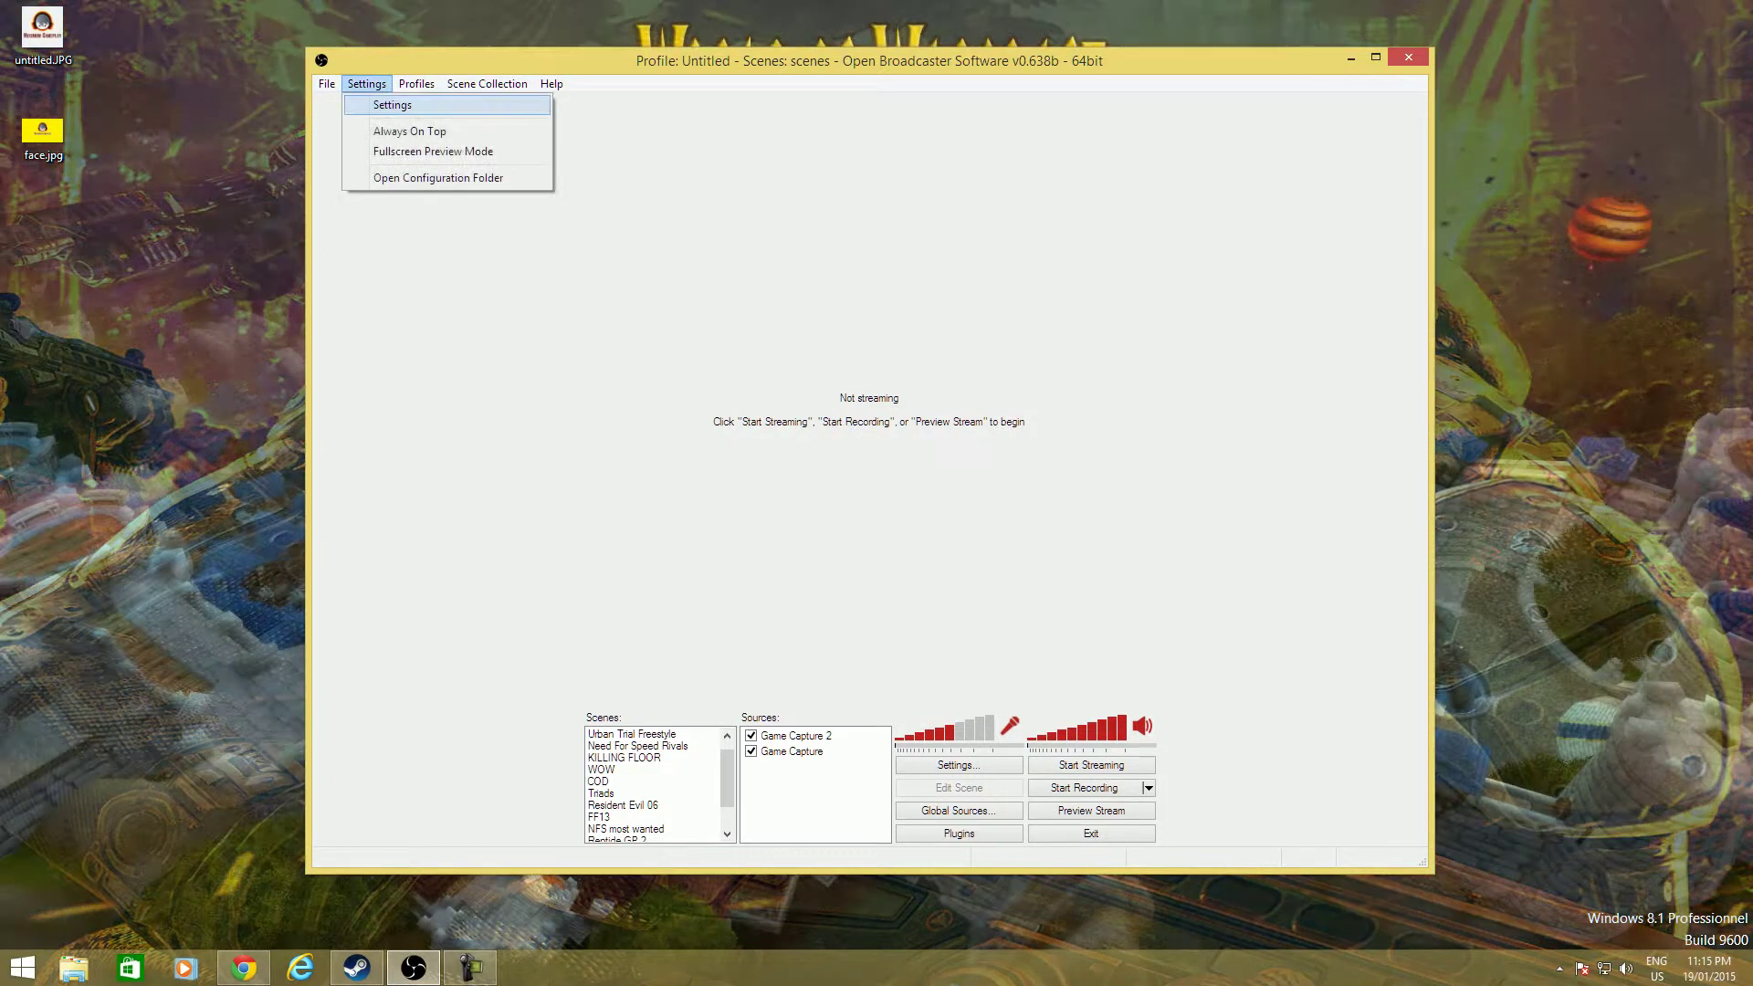
{"action": "left_click", "coordinate": [371, 98]}
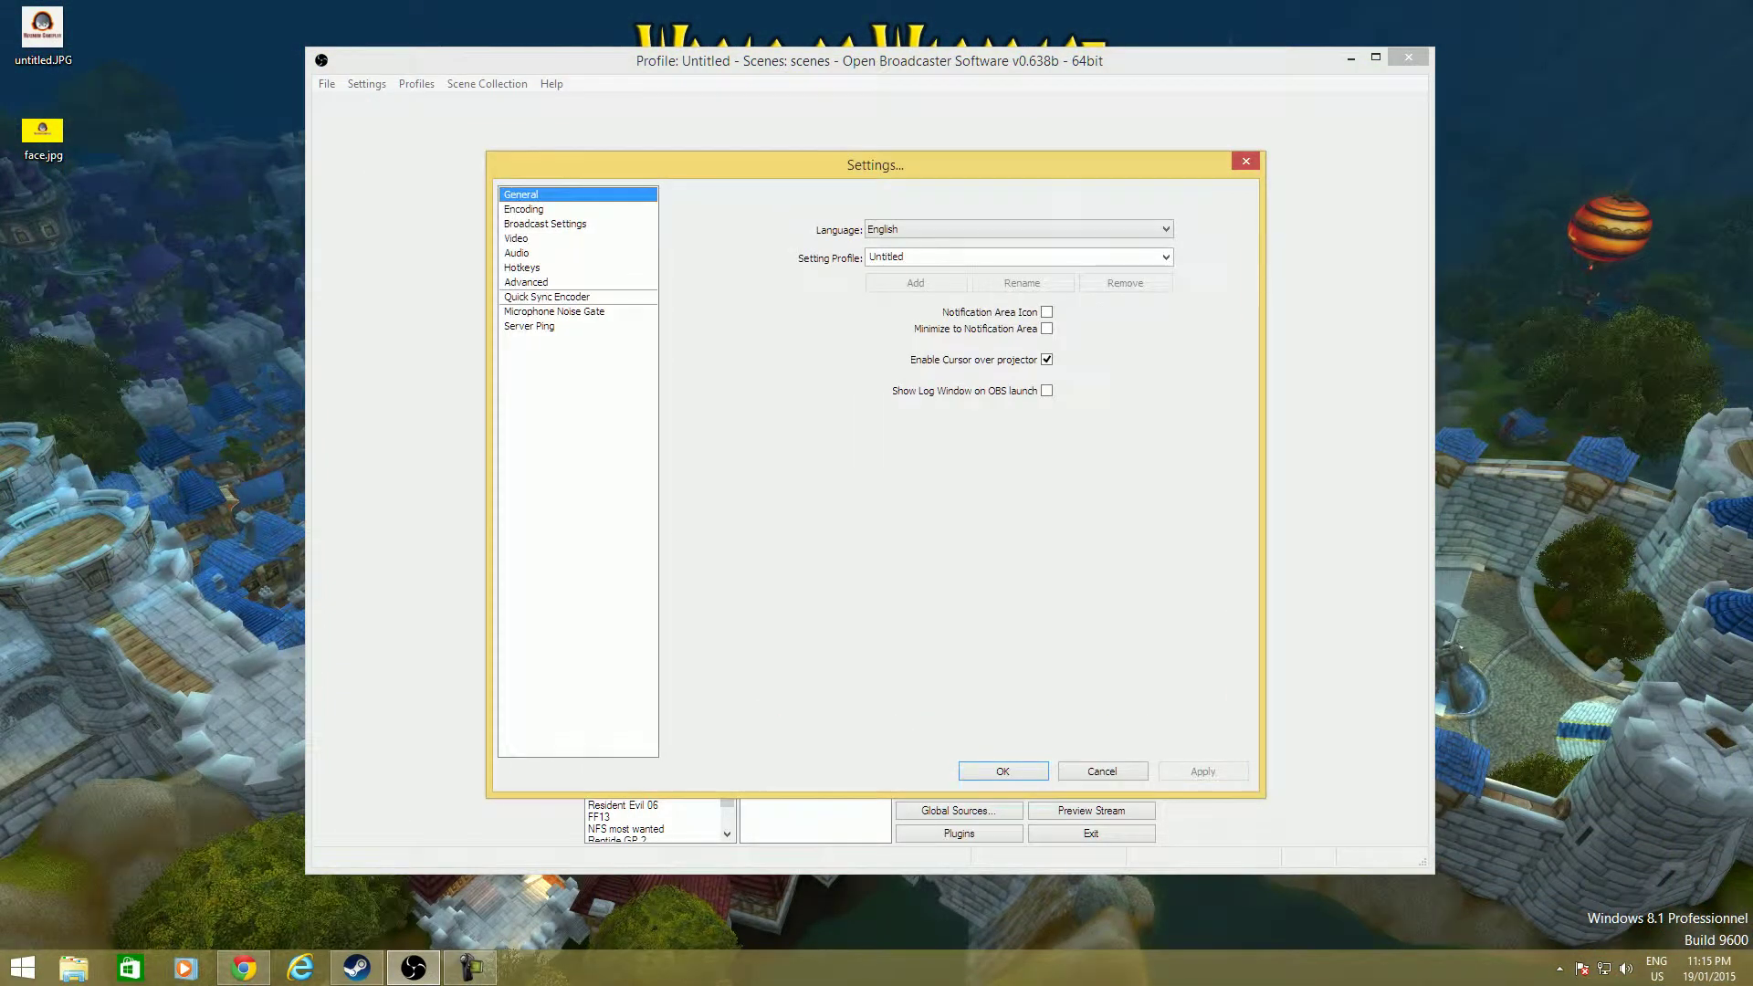
{"action": "left_click", "coordinate": [518, 240]}
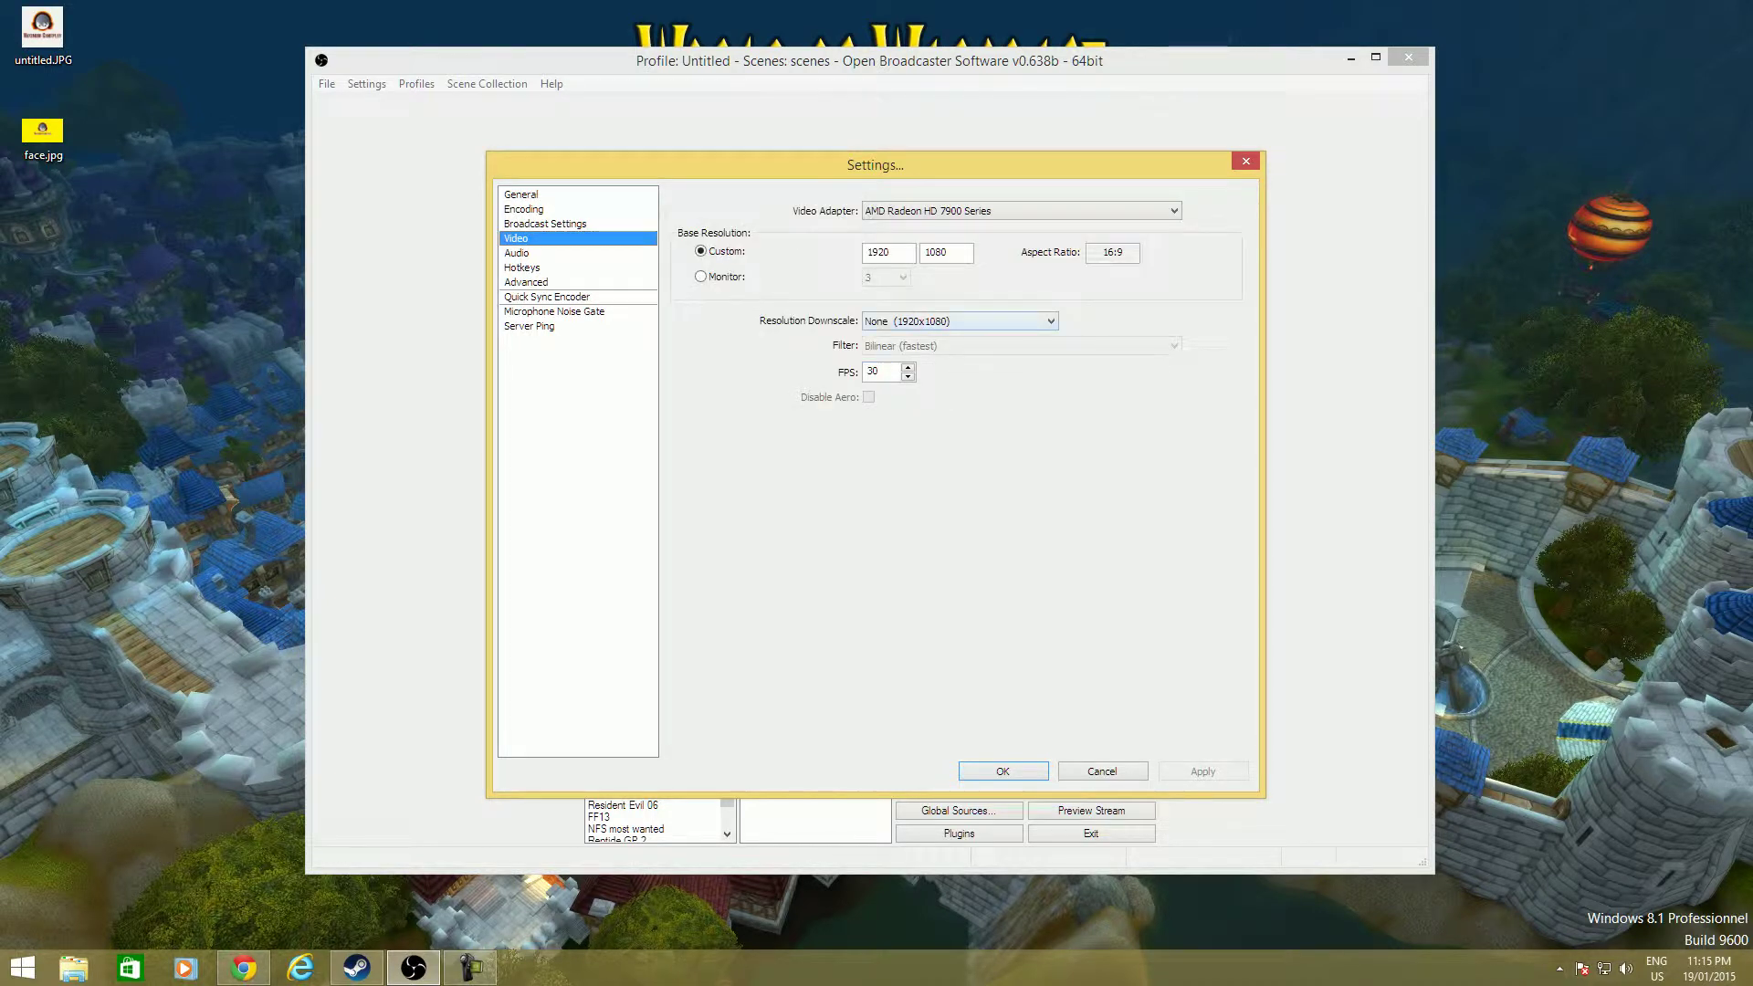
{"action": "double_click", "coordinate": [874, 372]}
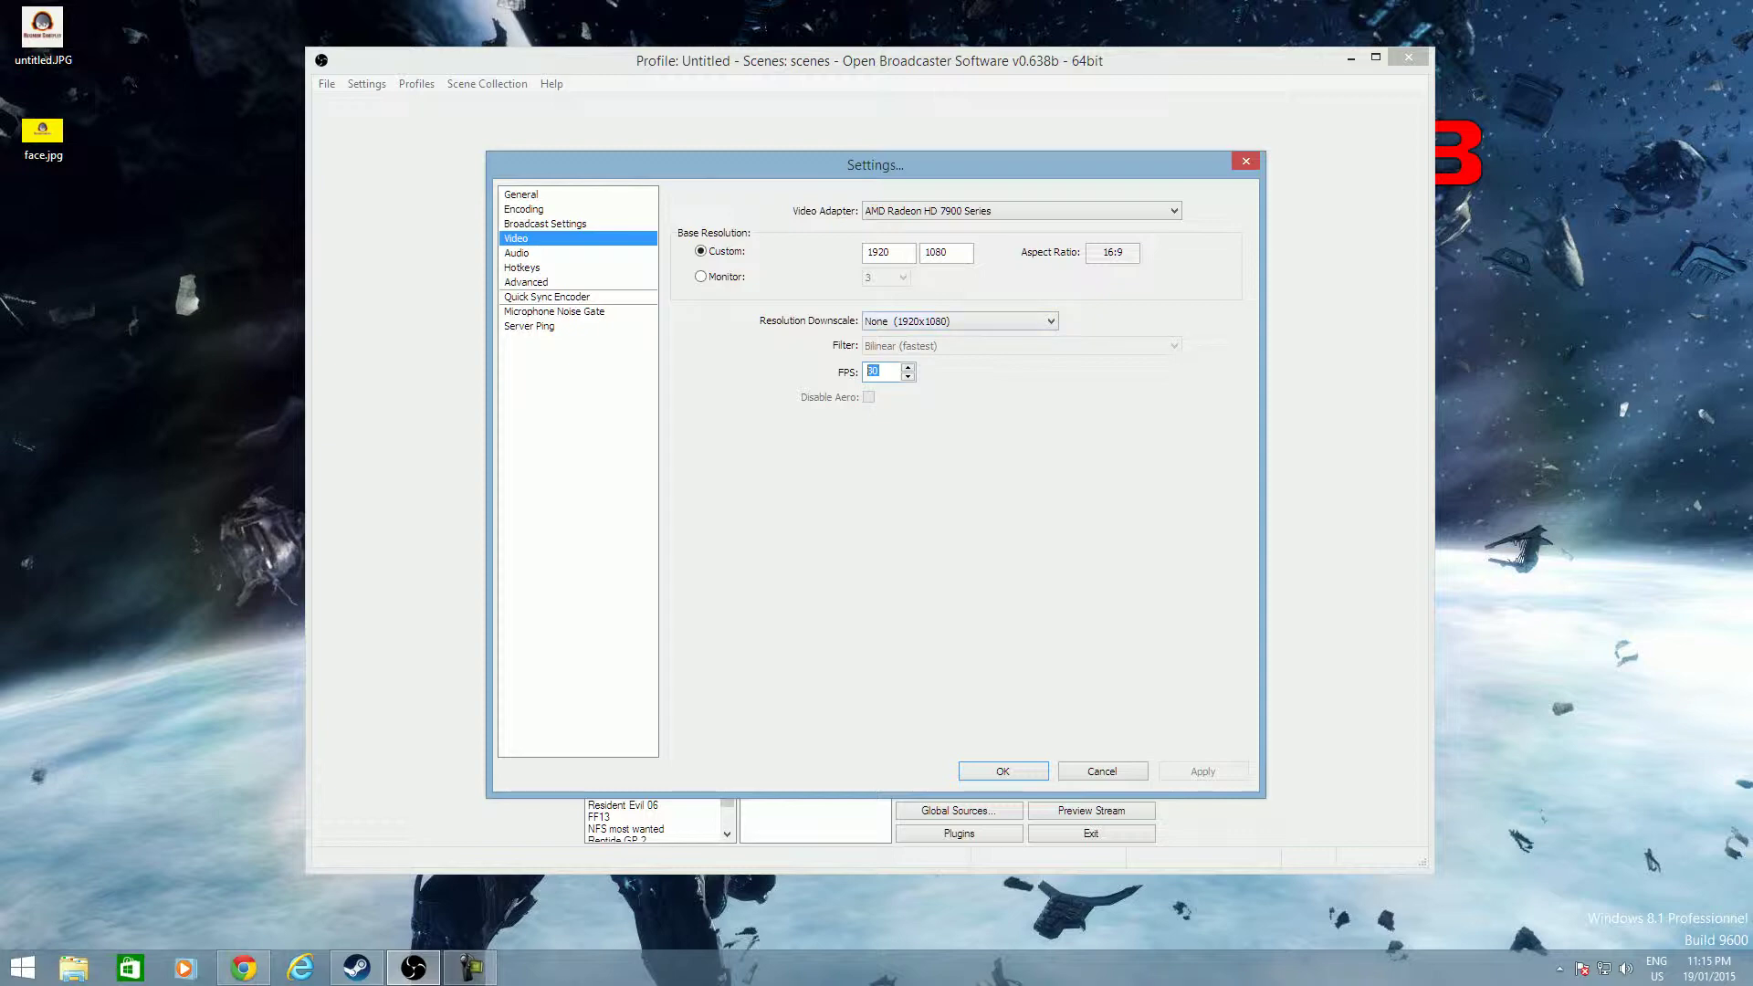
{"action": "type", "text": "60"}
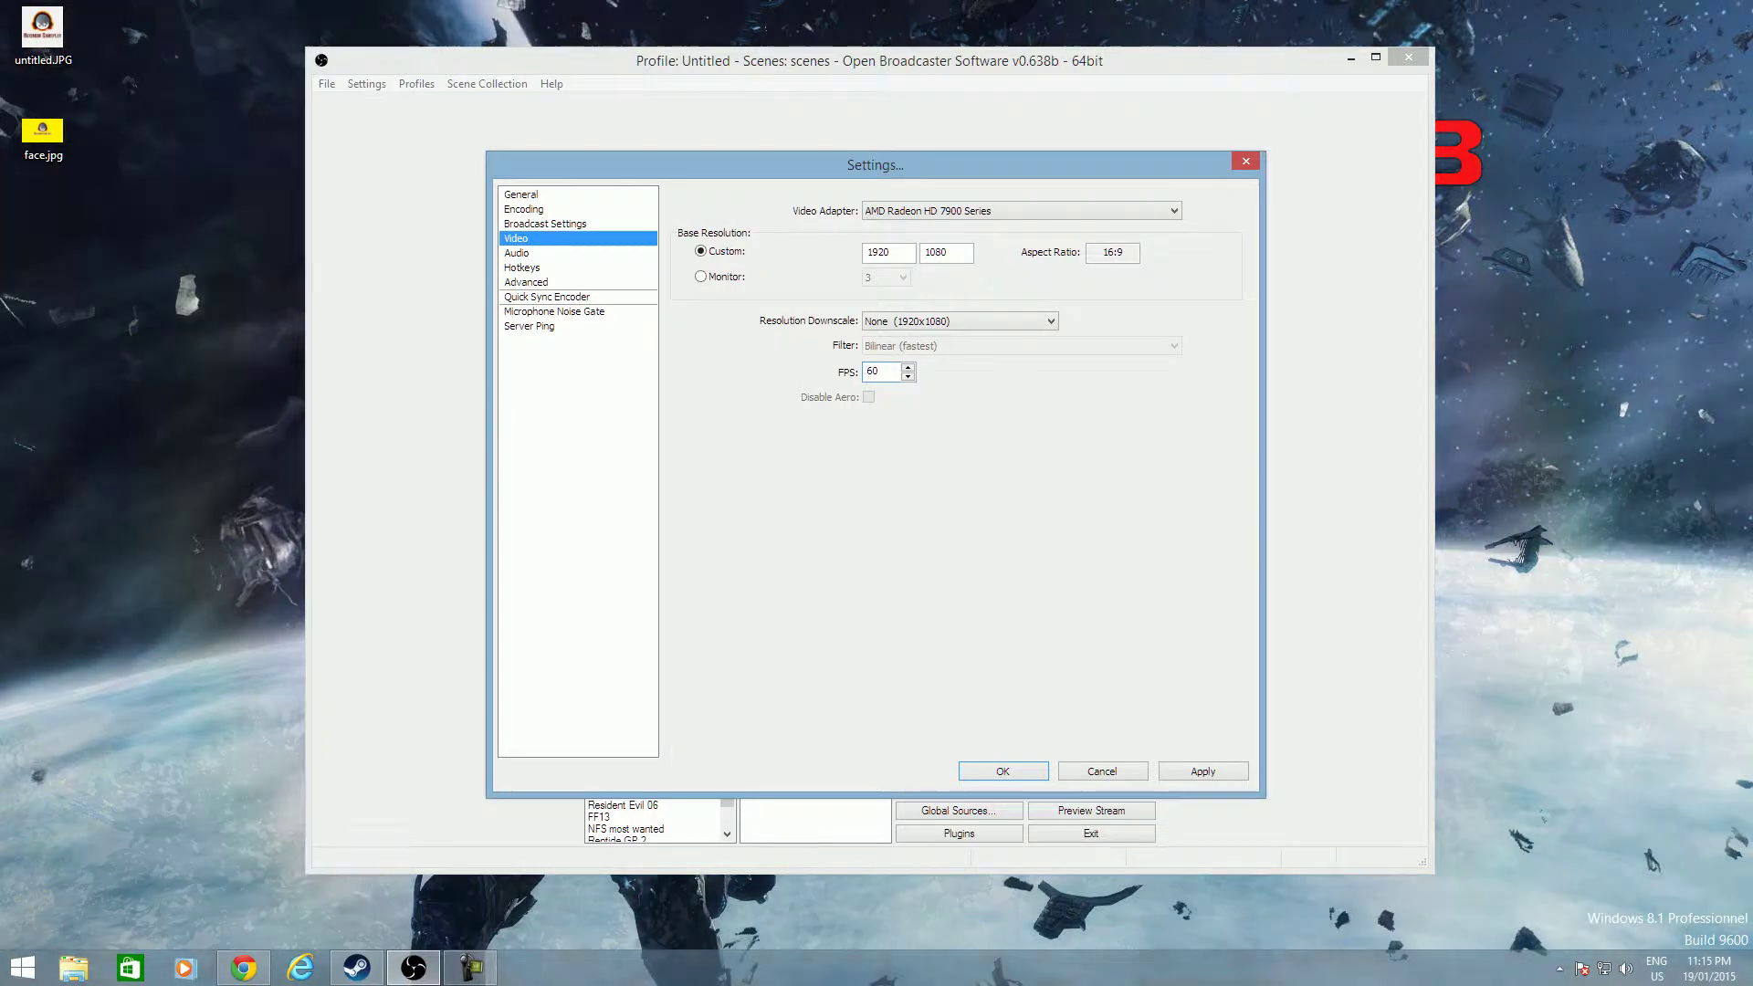
- Choose the 1280x720 downscale, recheck the 60 FPS value, and go to Advanced
{"action": "left_click", "coordinate": [959, 321]}
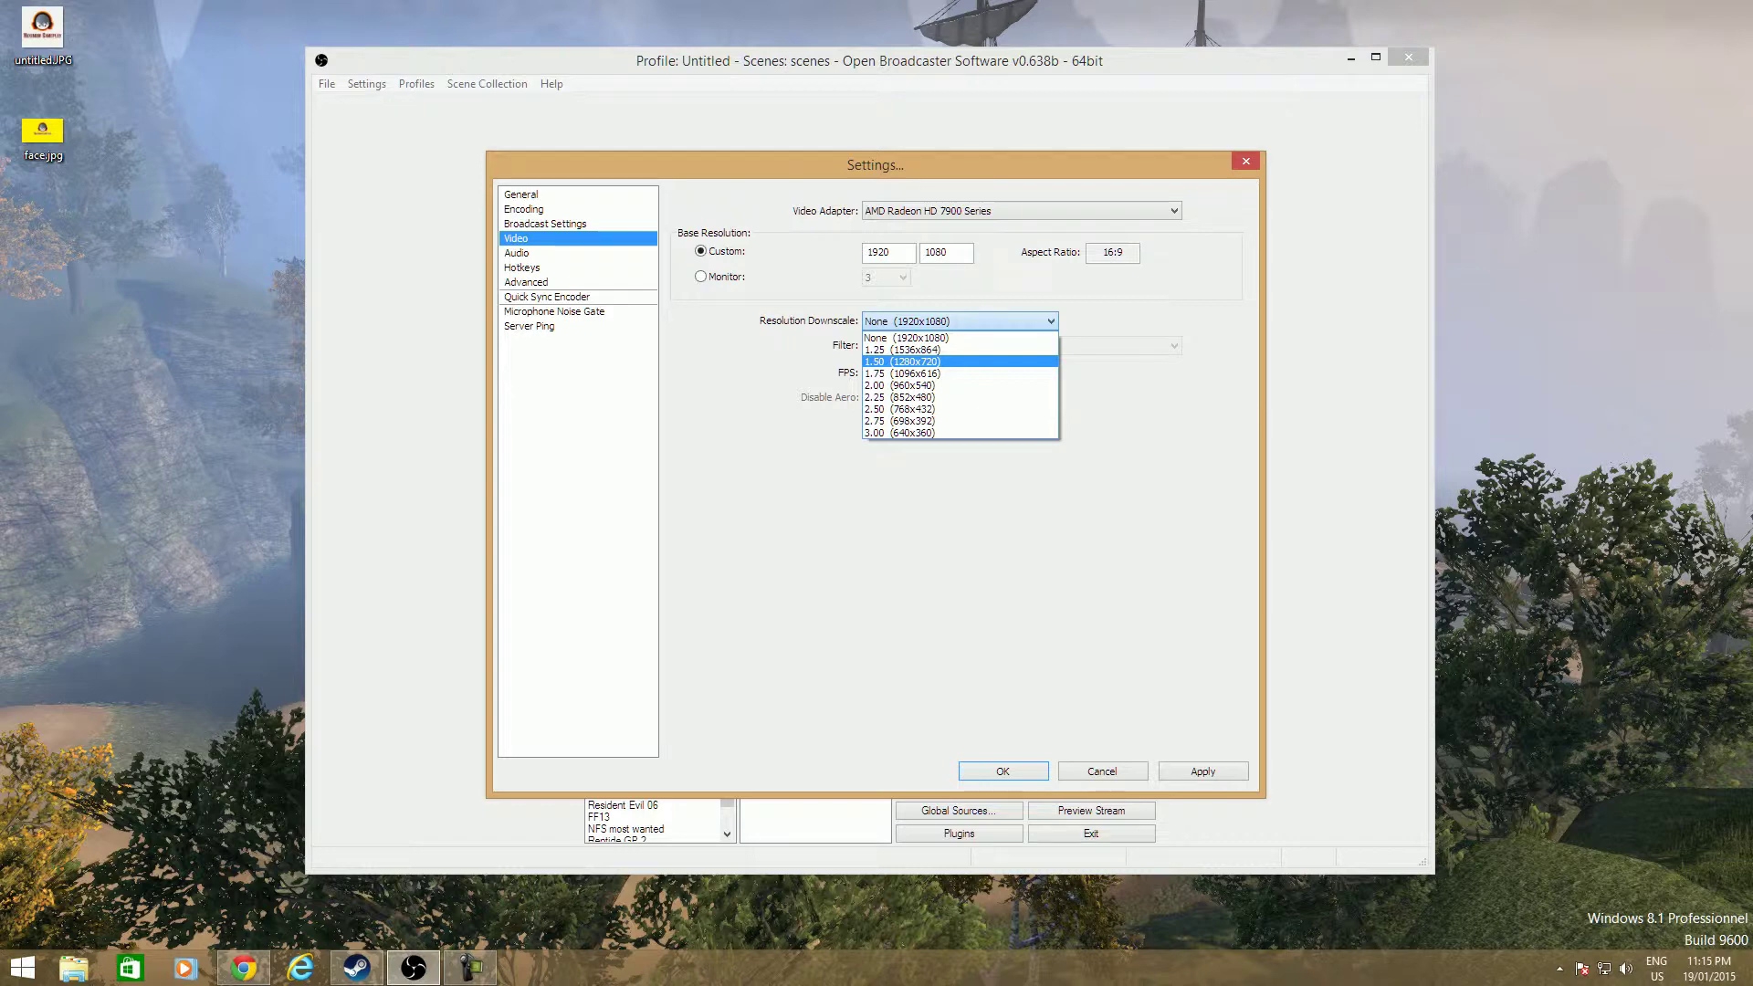
{"action": "left_click", "coordinate": [904, 361]}
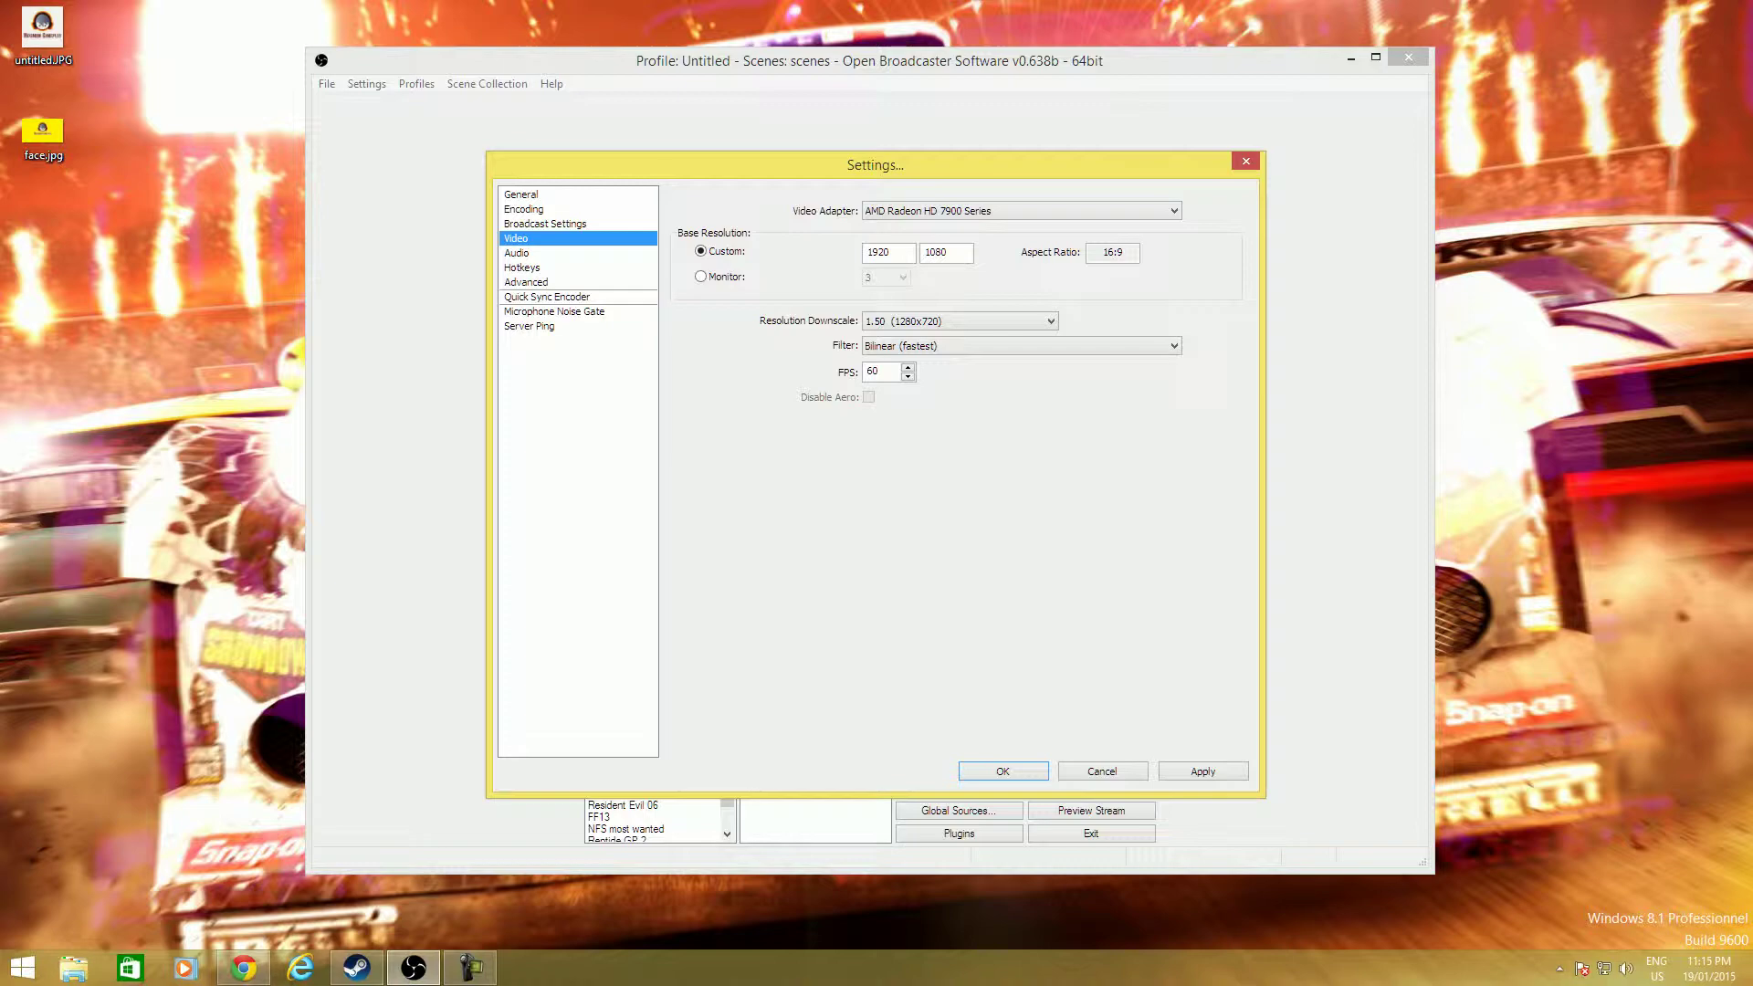
{"action": "double_click", "coordinate": [874, 370]}
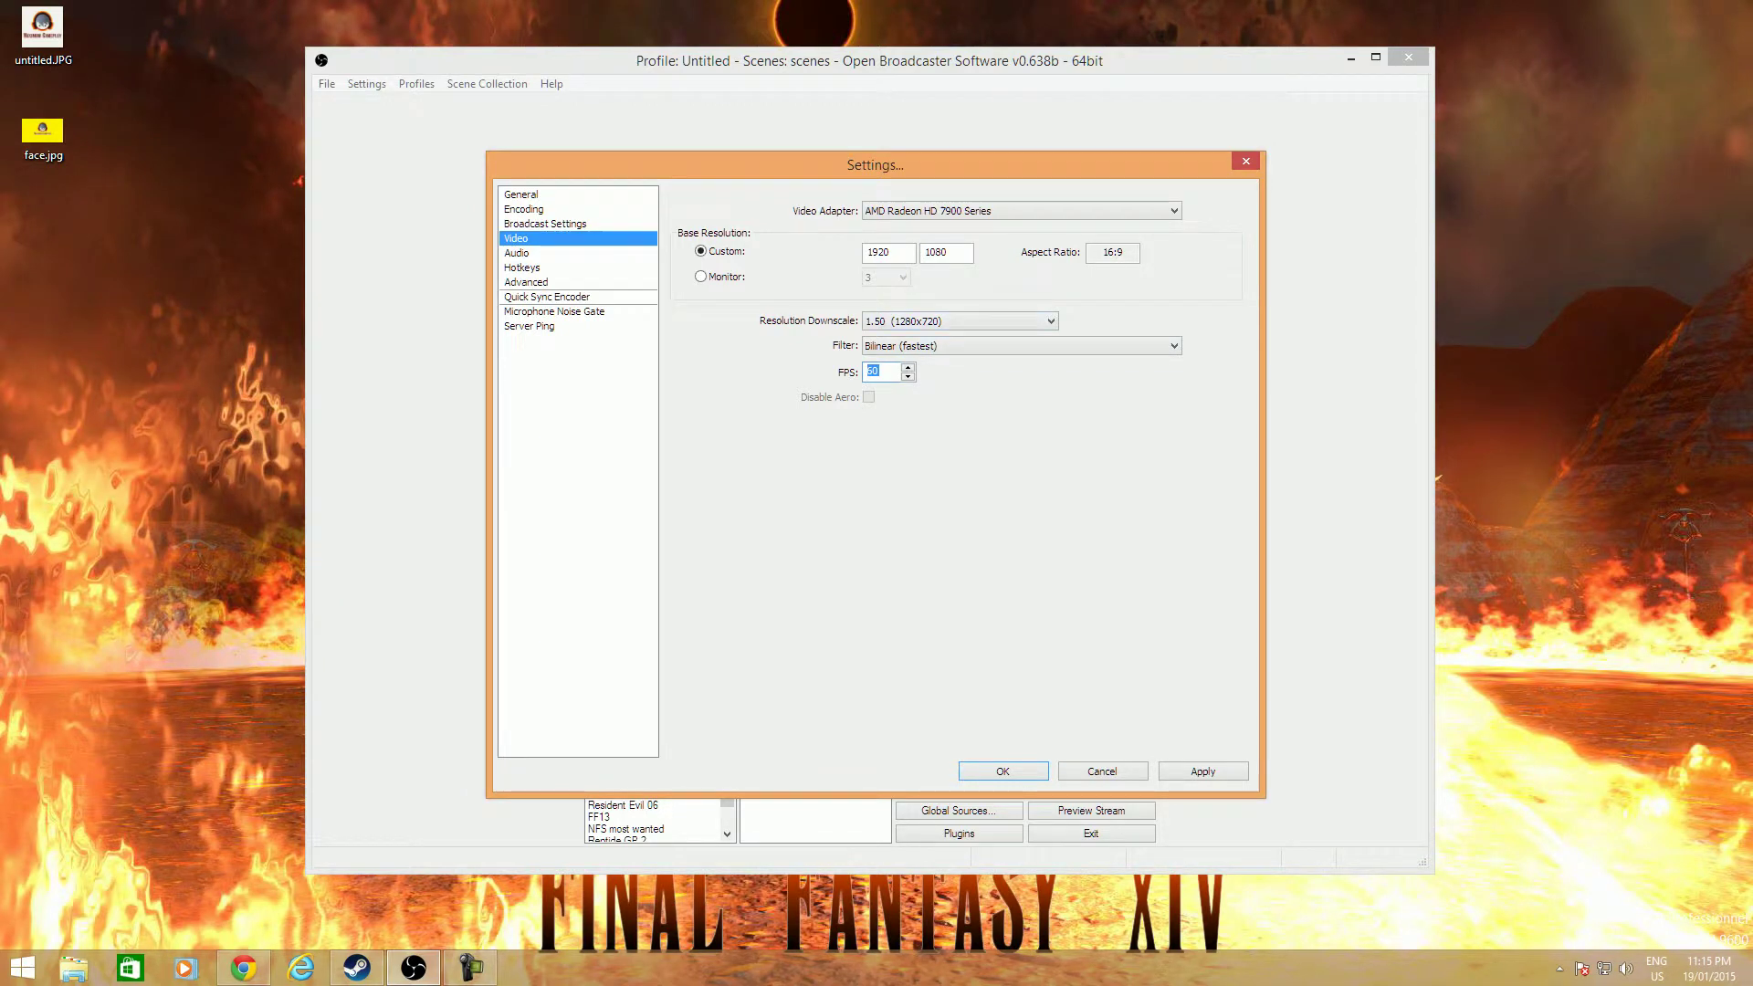
{"action": "left_click", "coordinate": [527, 282]}
- Apply the video changes and set process priority to Above Normal
{"action": "left_click", "coordinate": [809, 544]}
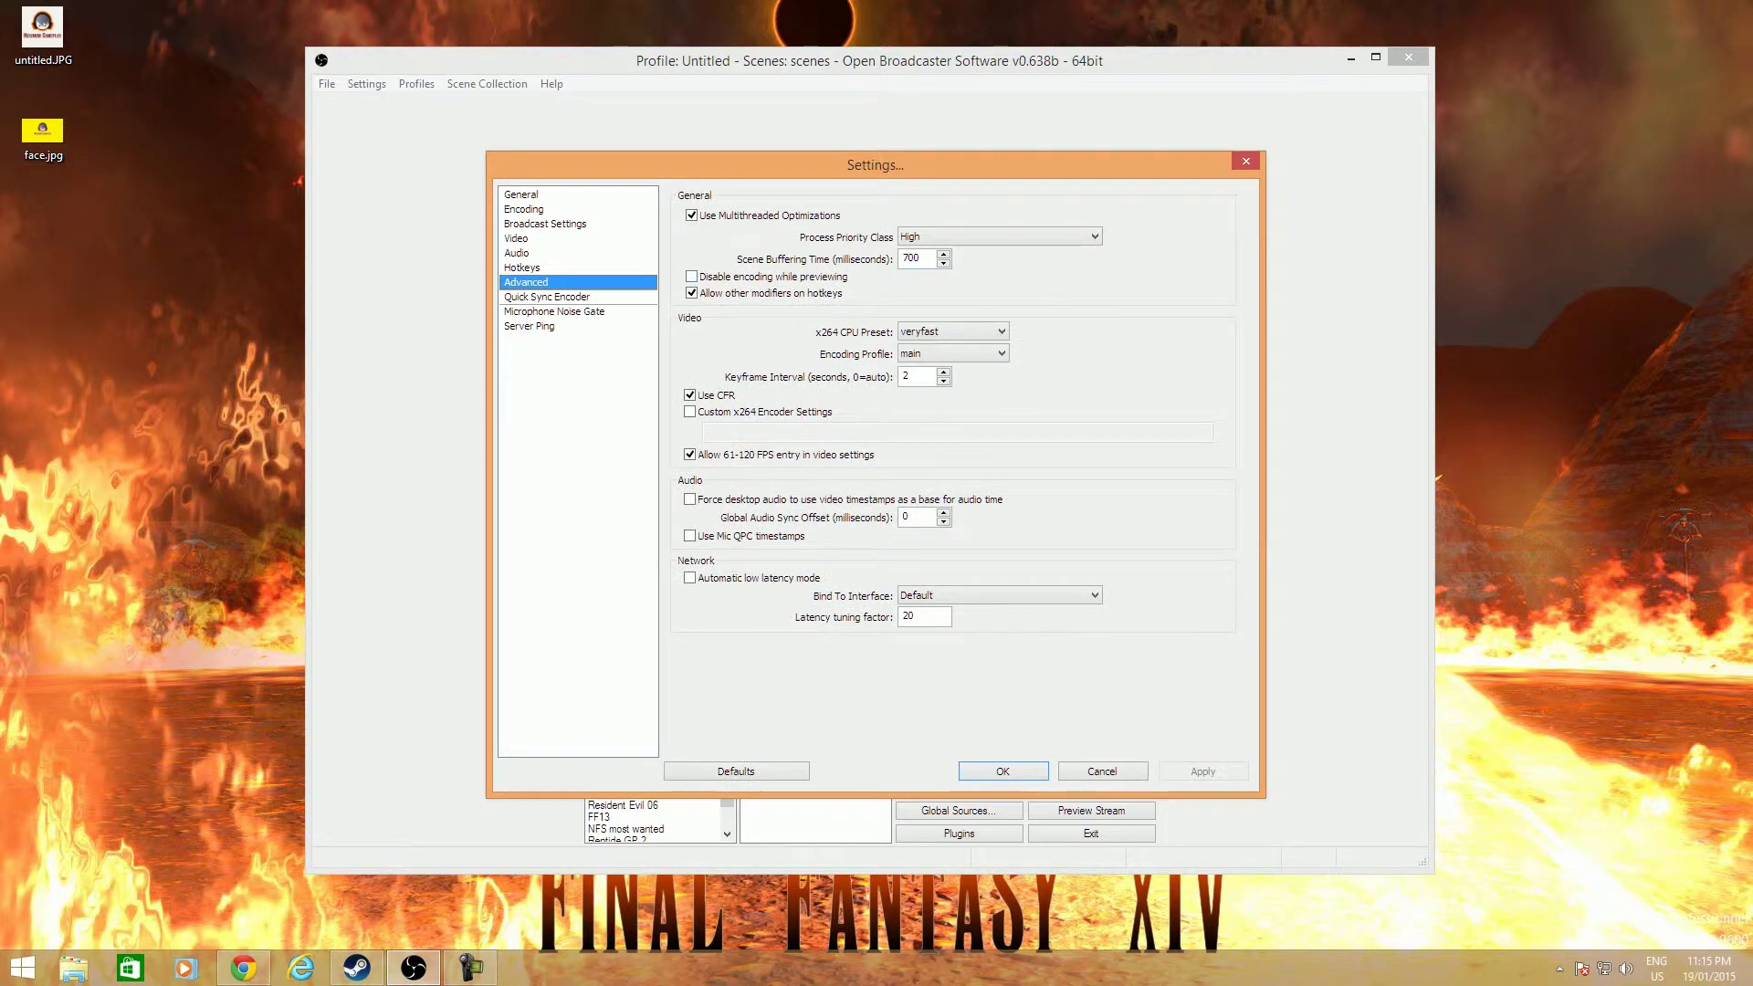
{"action": "left_click", "coordinate": [997, 237]}
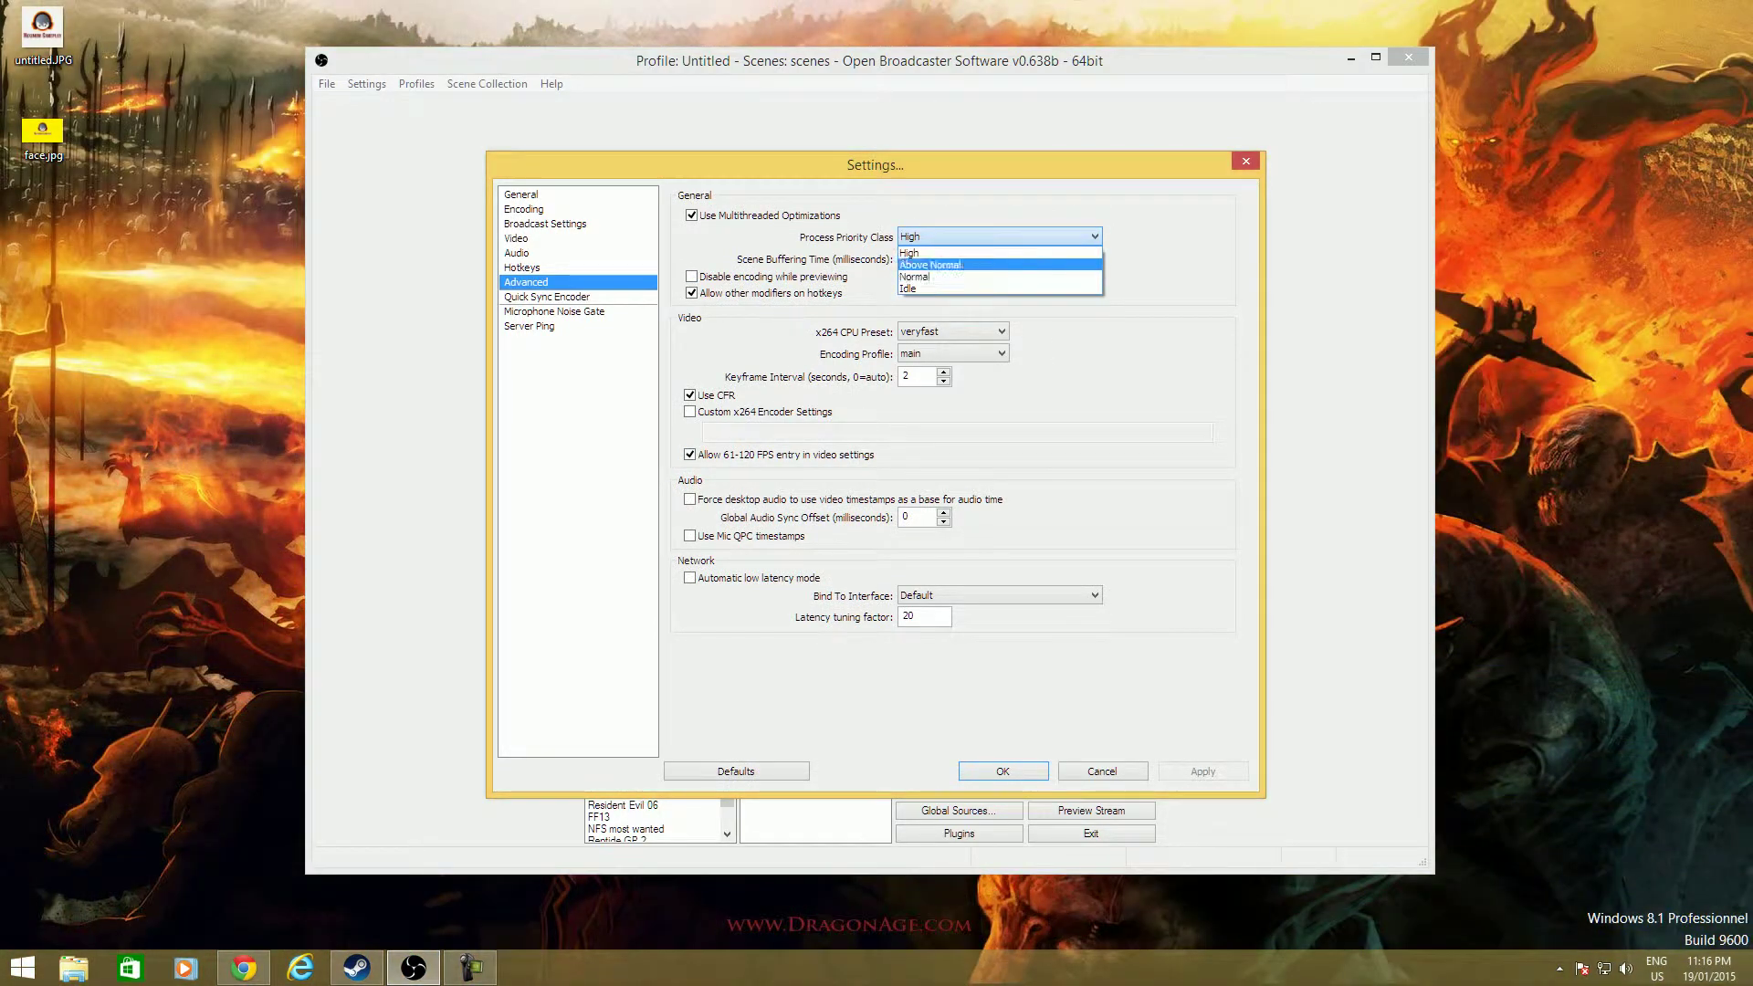
{"action": "left_click", "coordinate": [959, 277]}
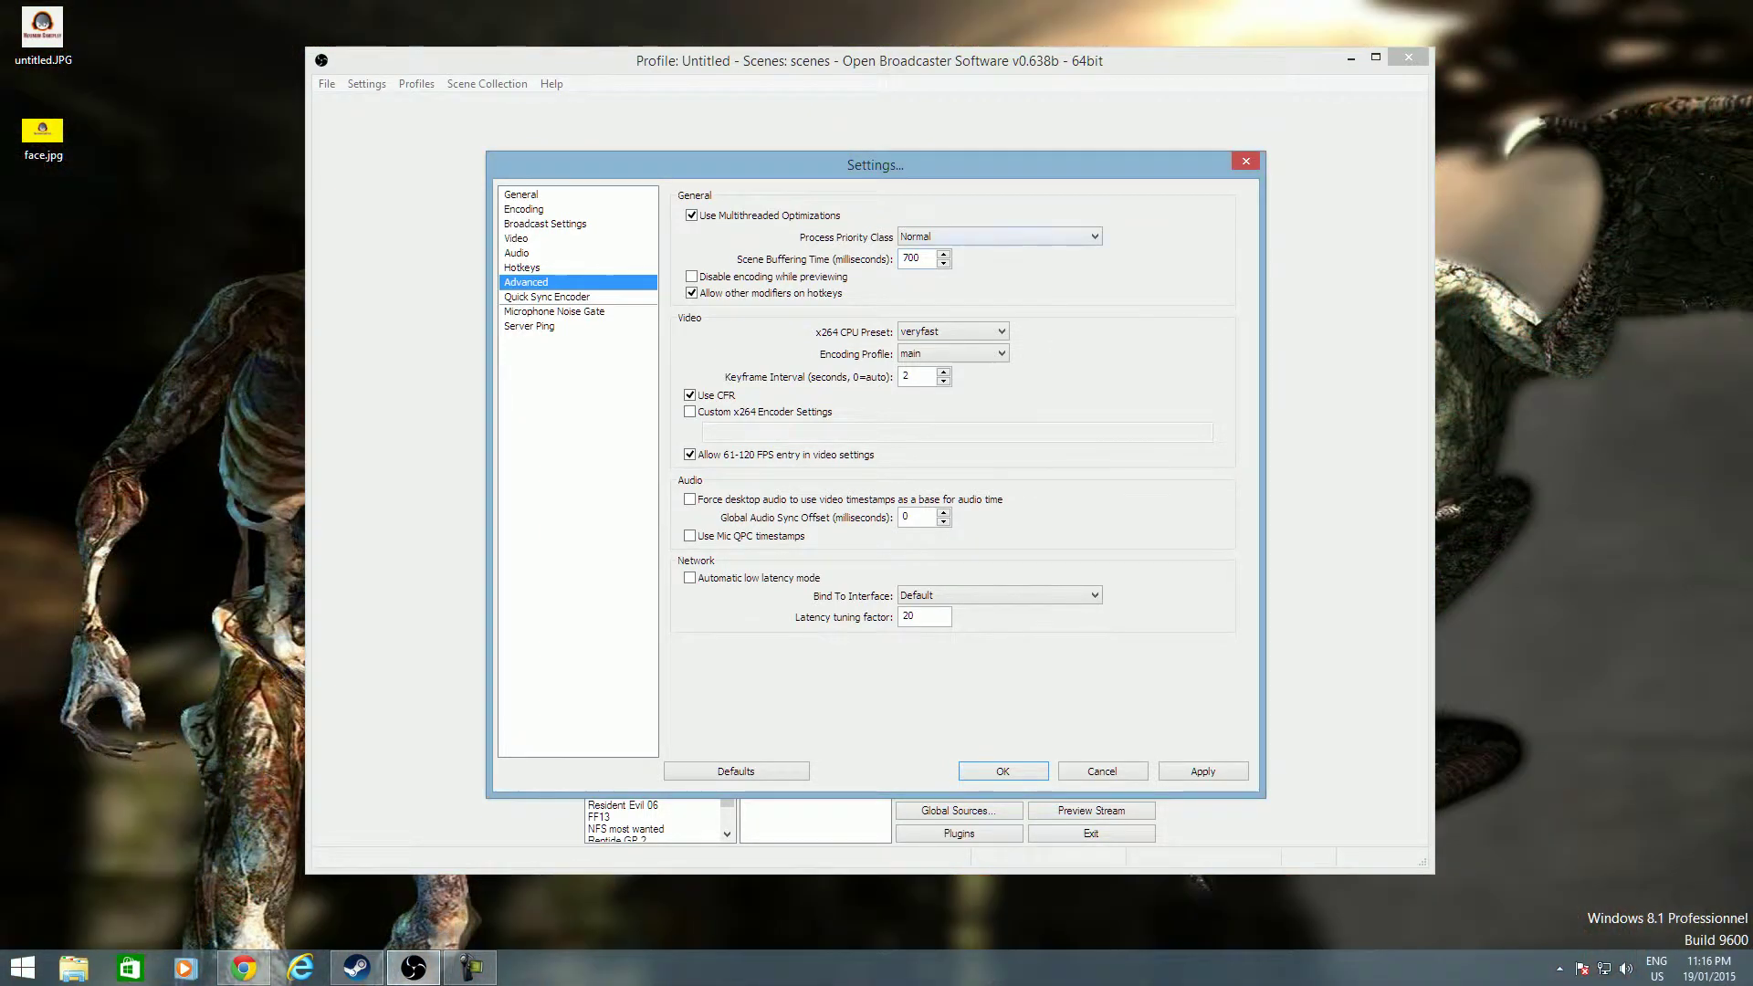
{"action": "left_click", "coordinate": [998, 237]}
{"action": "left_click", "coordinate": [932, 265]}
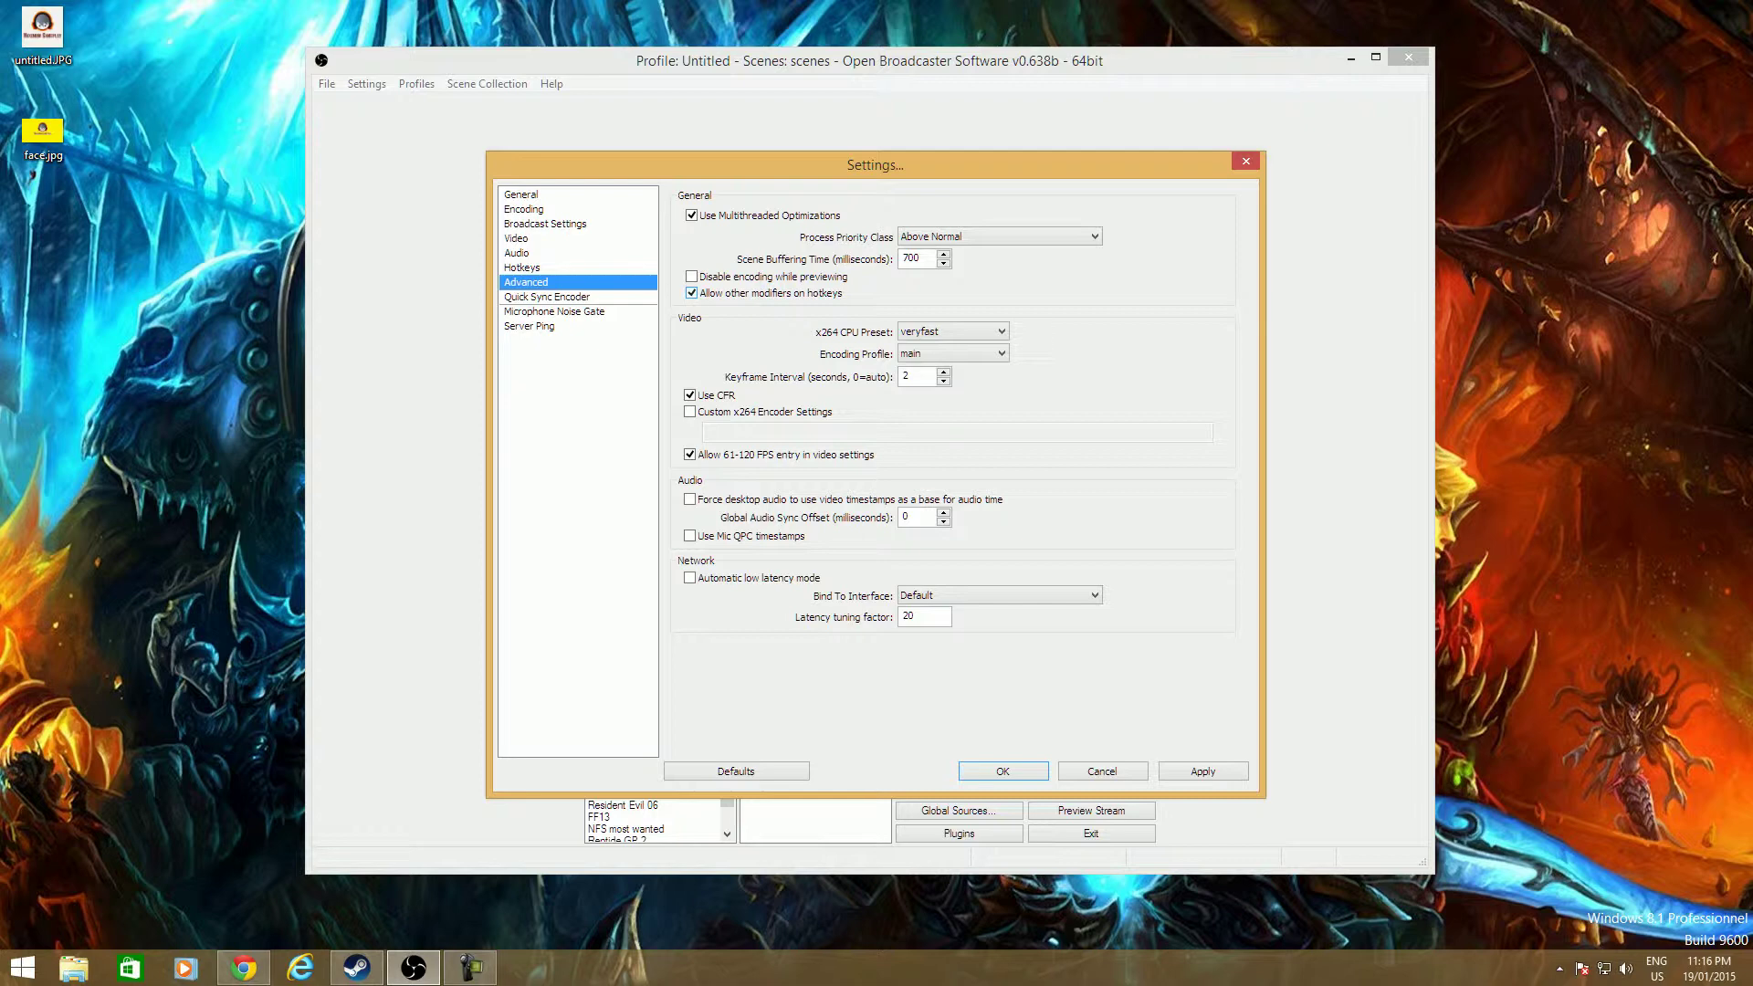
- Reopen the process priority list to review its options
{"action": "left_click", "coordinate": [998, 237]}
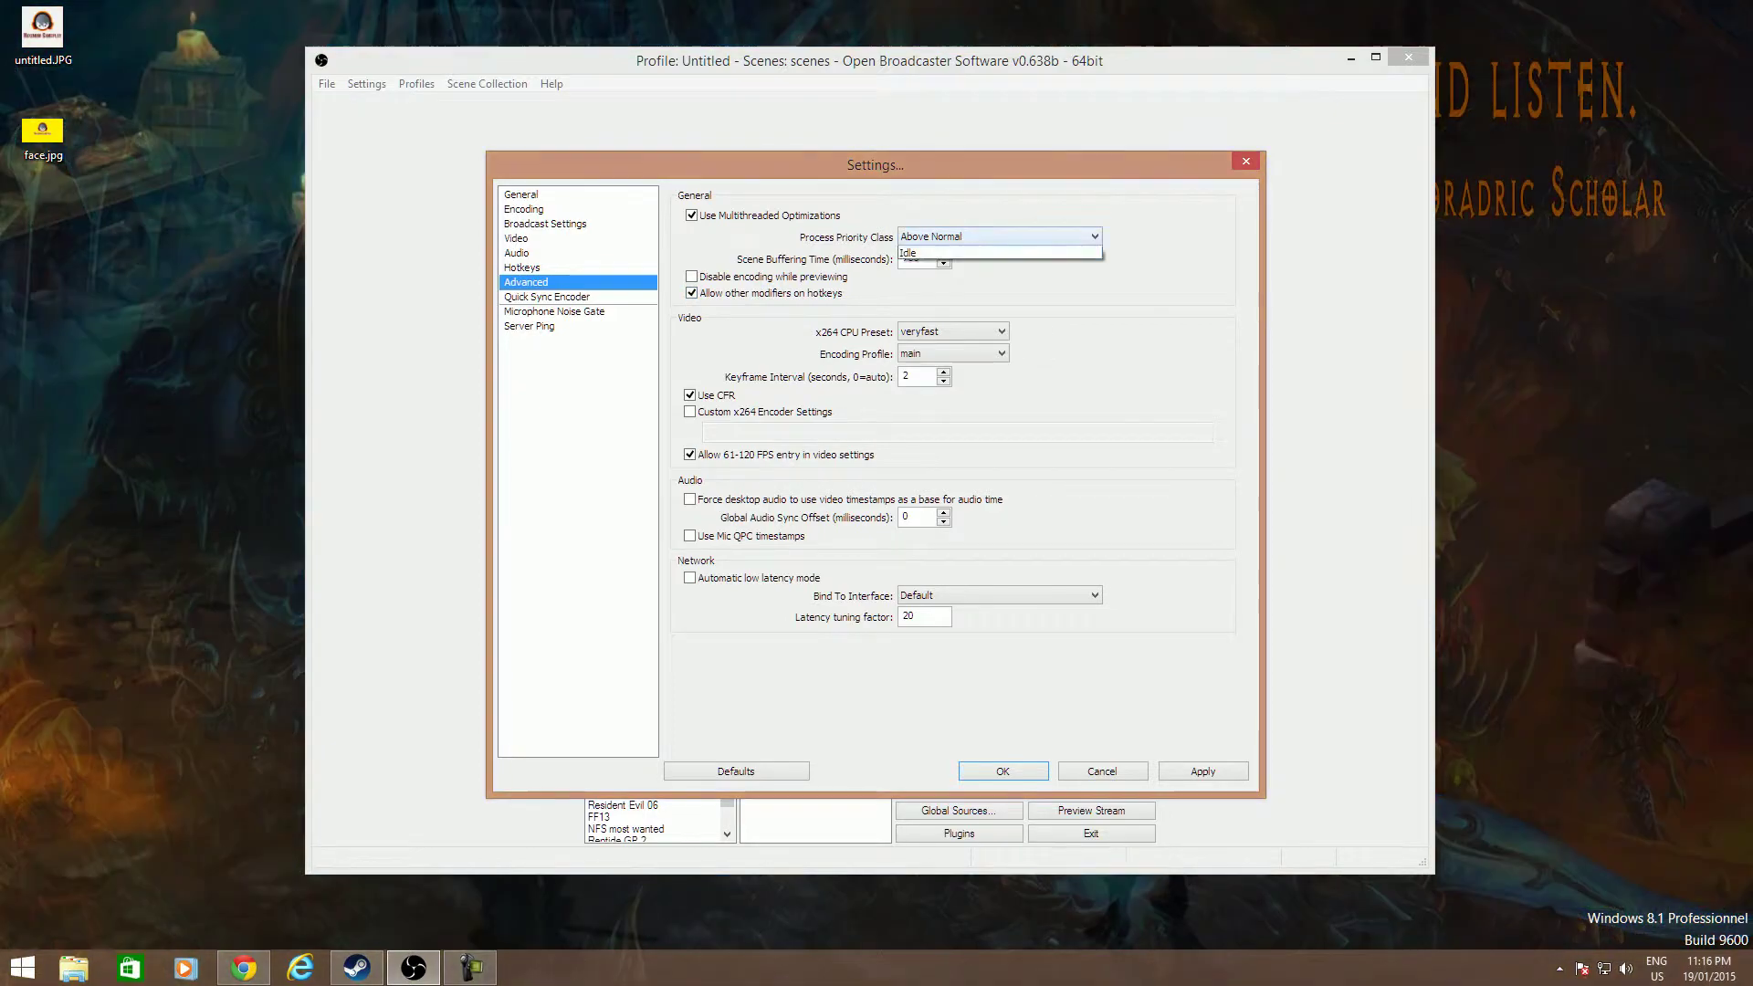
{"action": "left_click", "coordinate": [997, 236]}
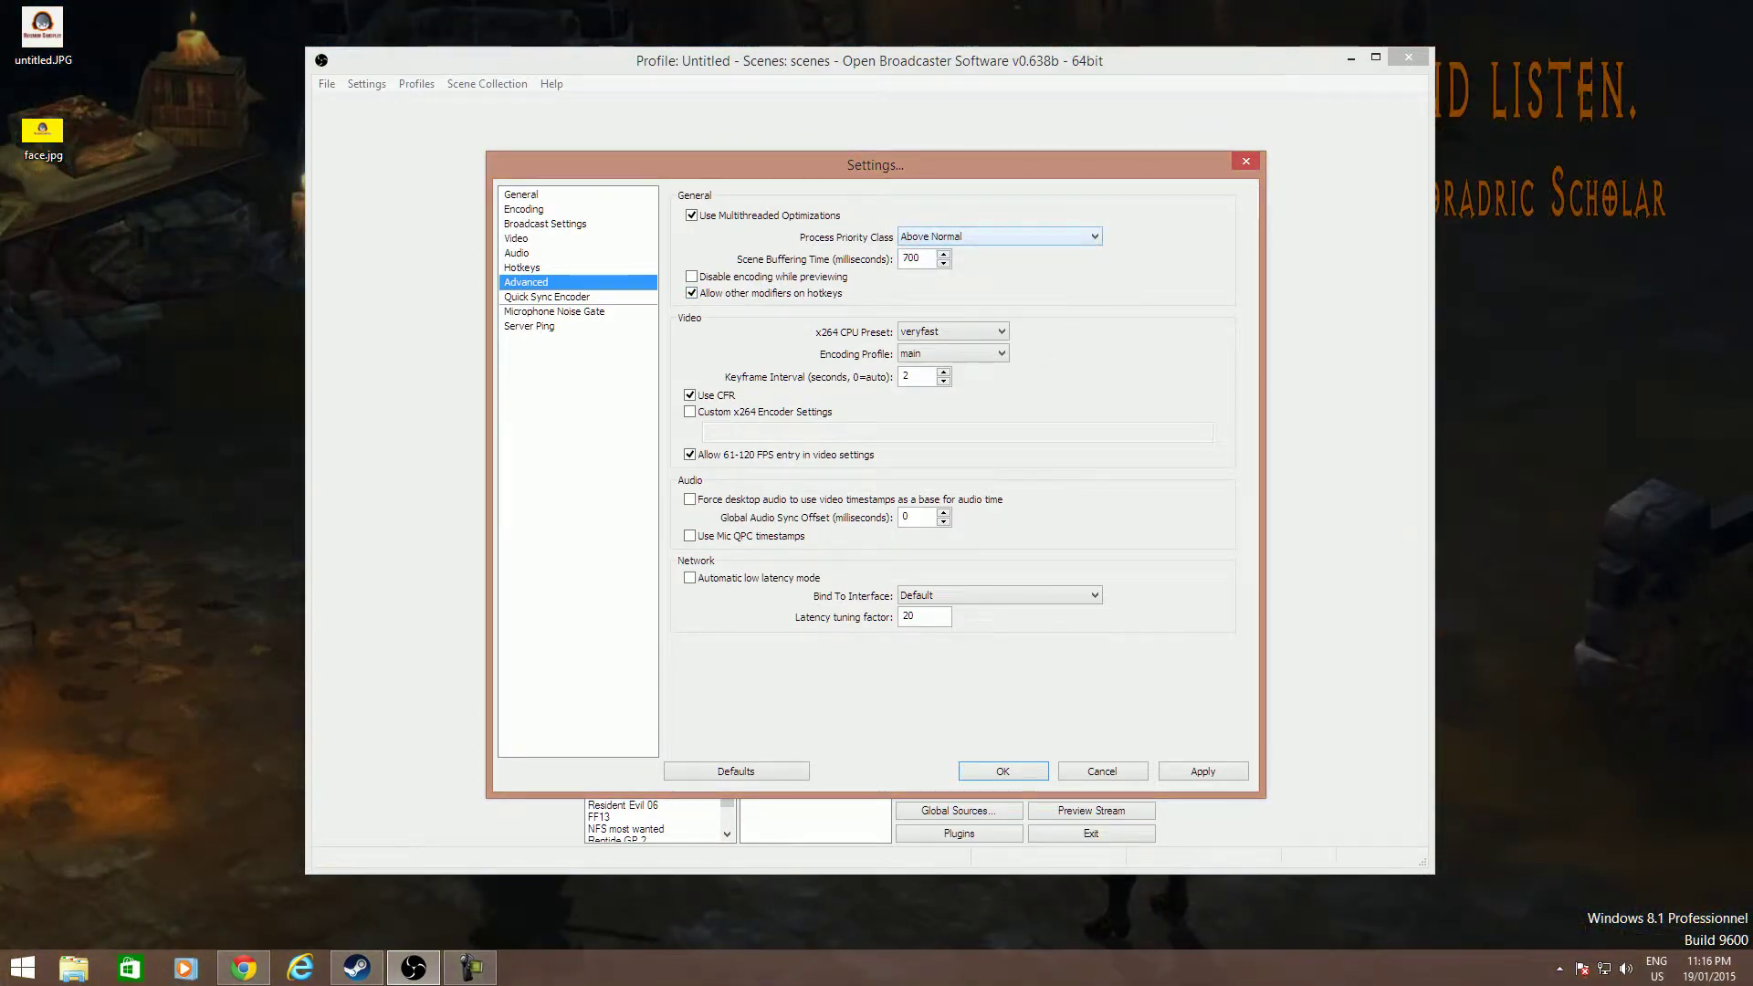
{"action": "left_click", "coordinate": [999, 235]}
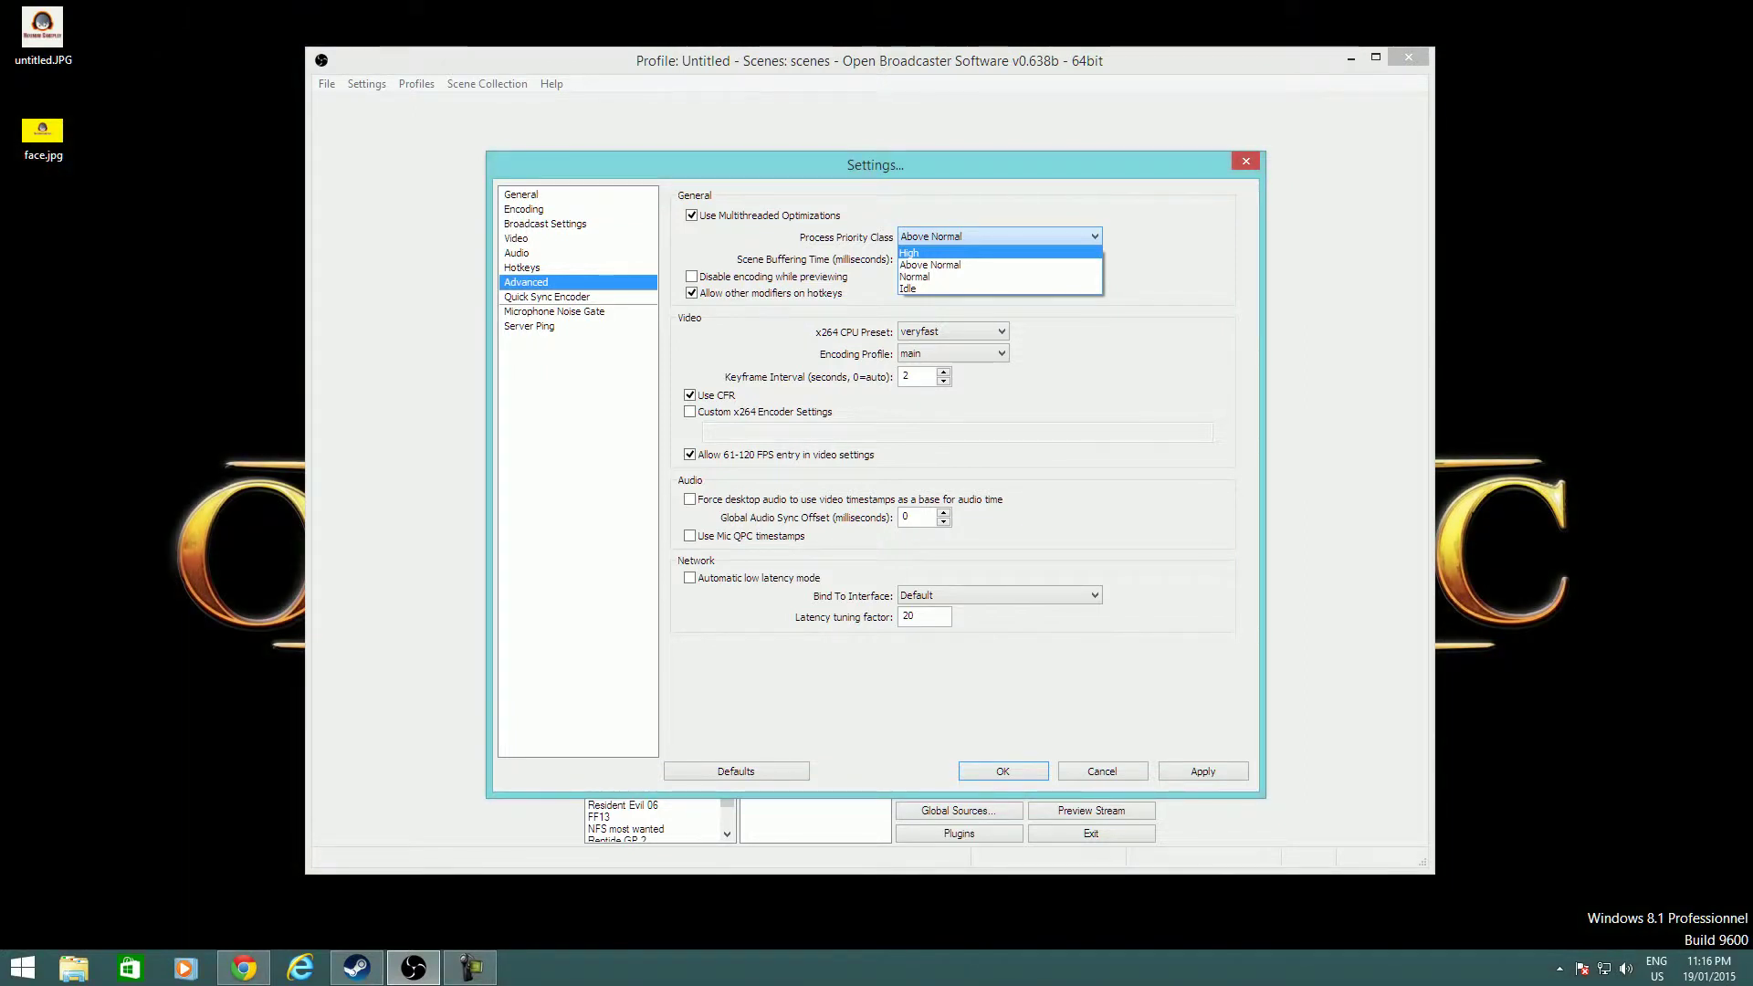
- Change process priority from Above Normal to Normal and list the x264 CPU presets
{"action": "left_click", "coordinate": [999, 264]}
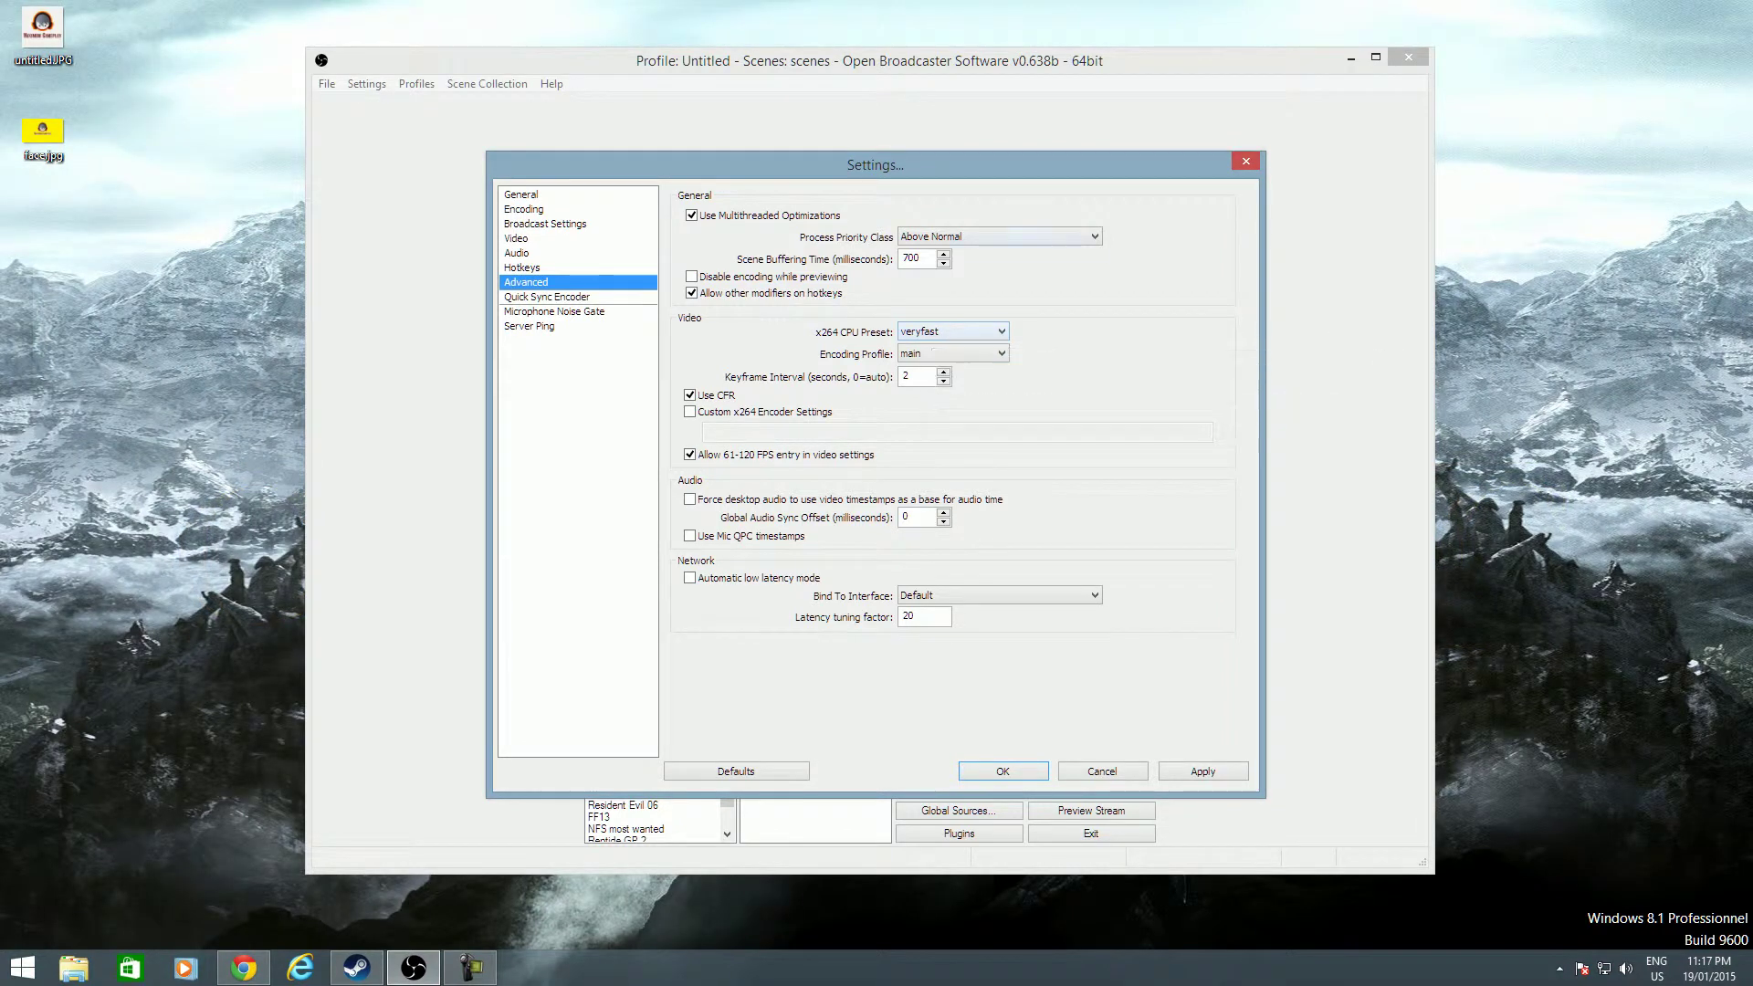
{"action": "left_click", "coordinate": [997, 238]}
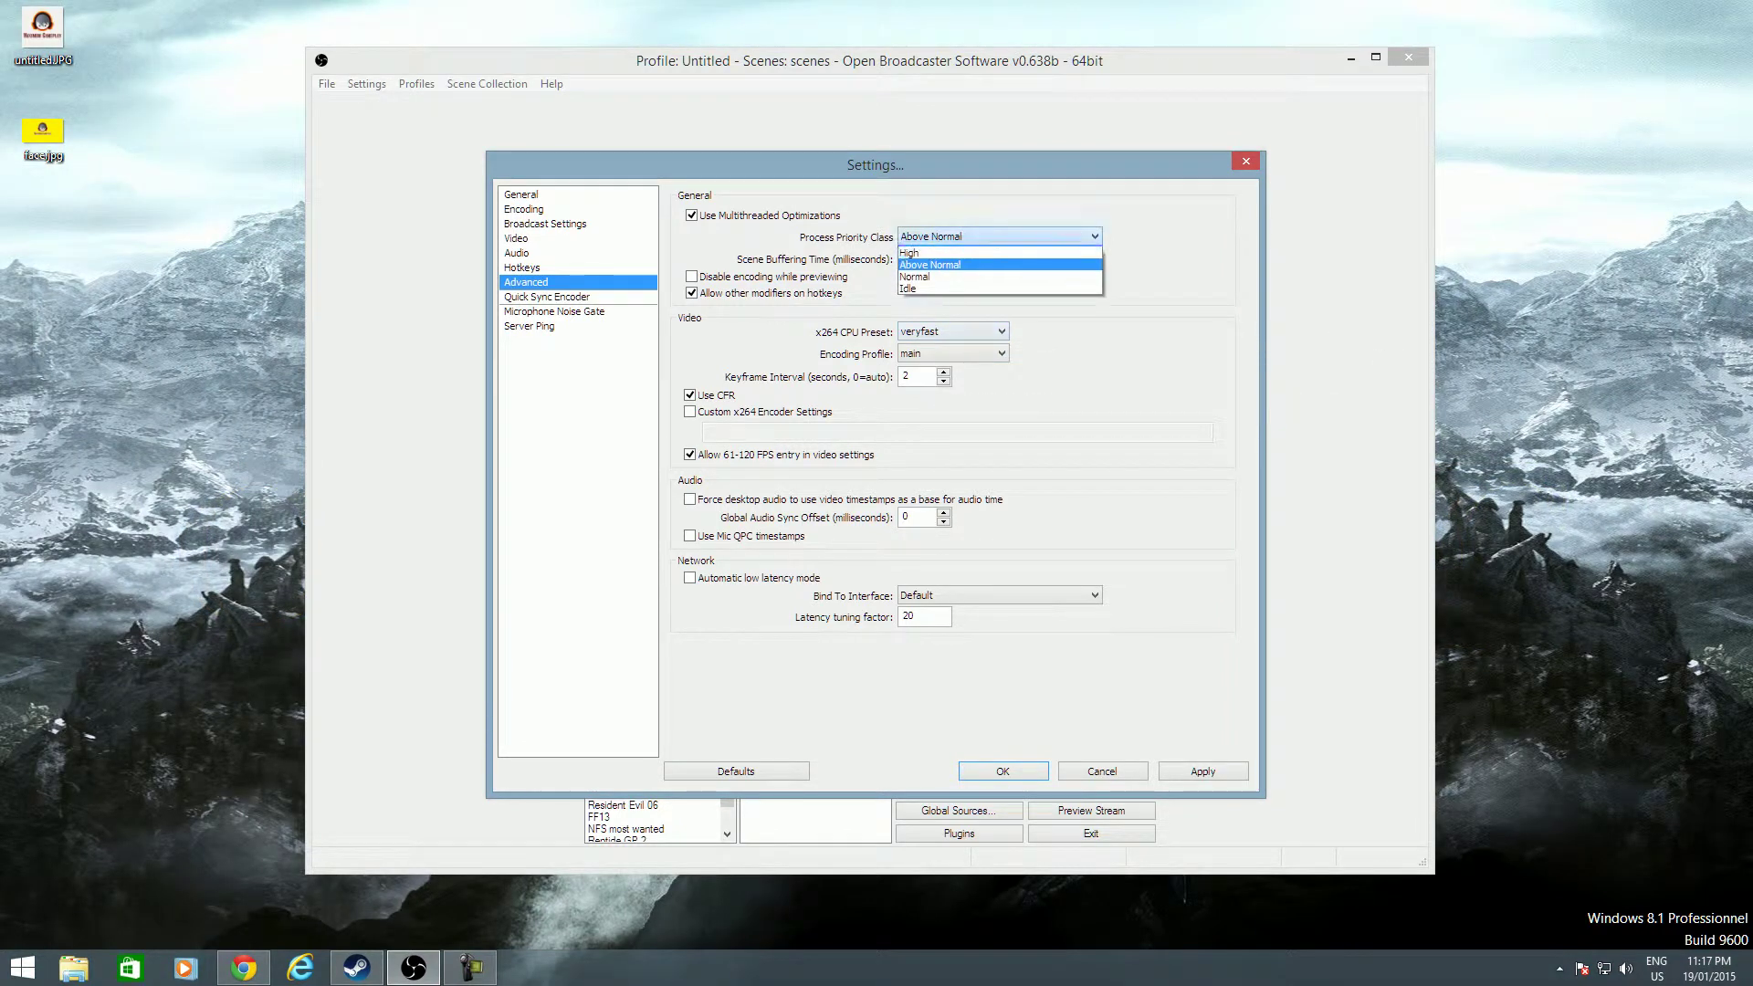
{"action": "left_click", "coordinate": [997, 277]}
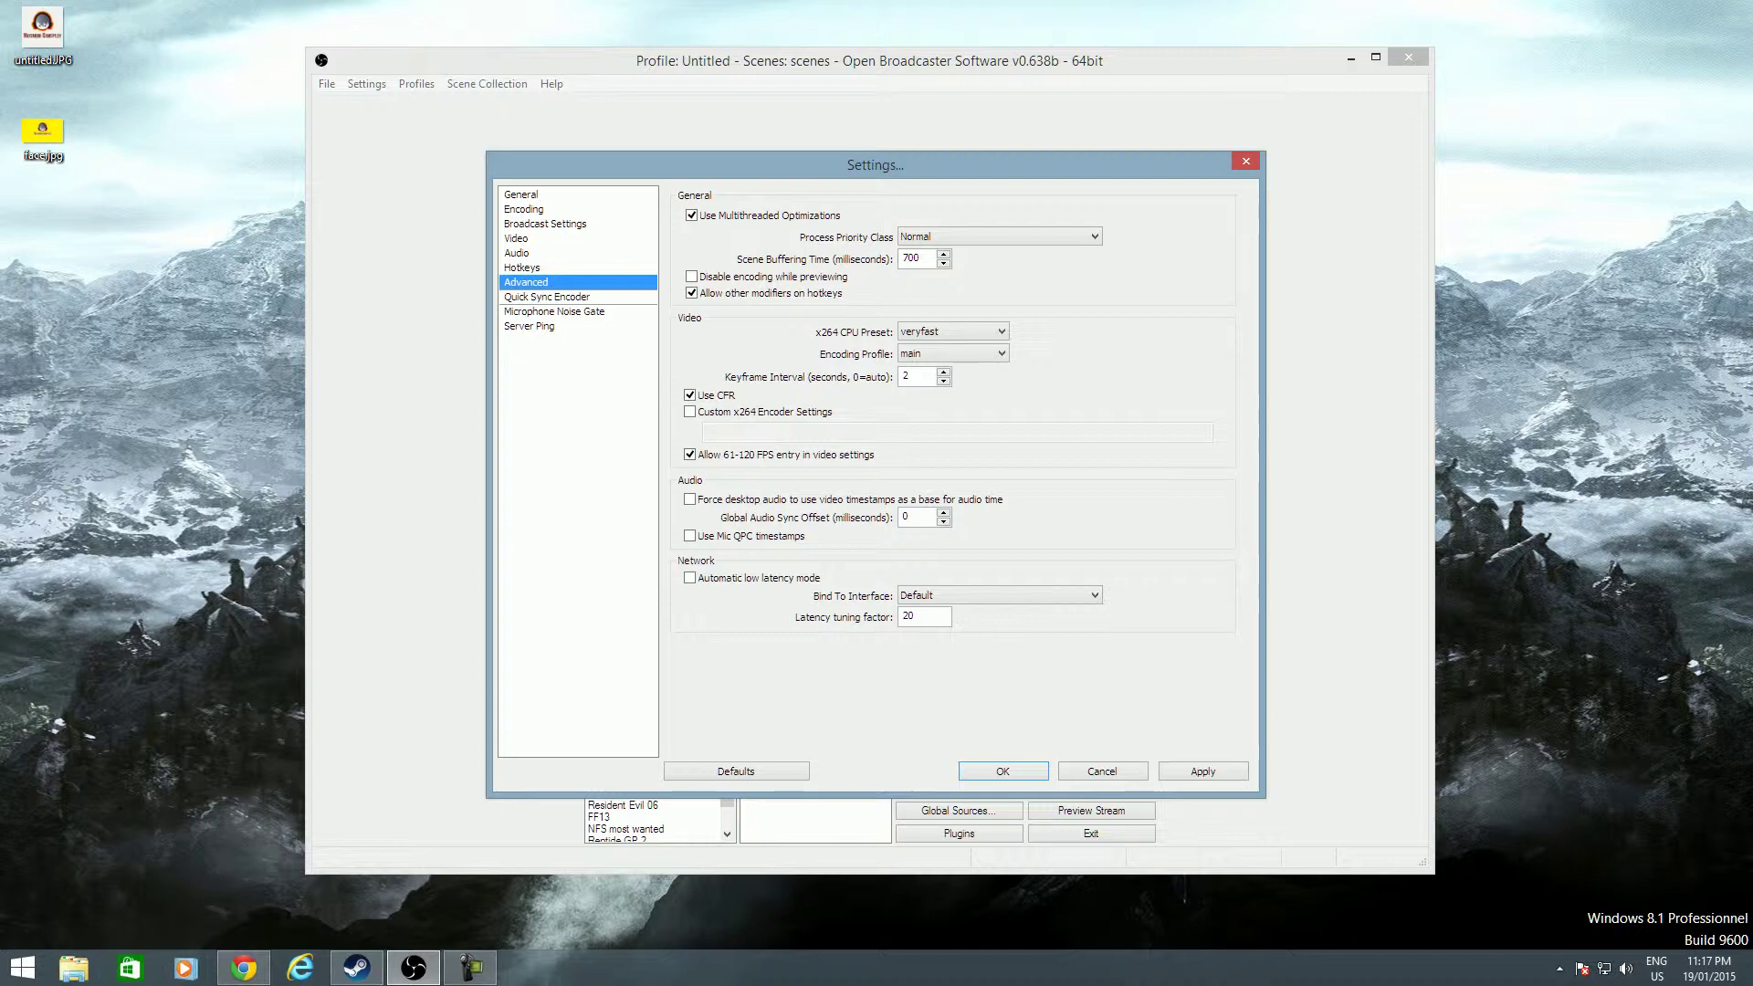
{"action": "left_click", "coordinate": [954, 332]}
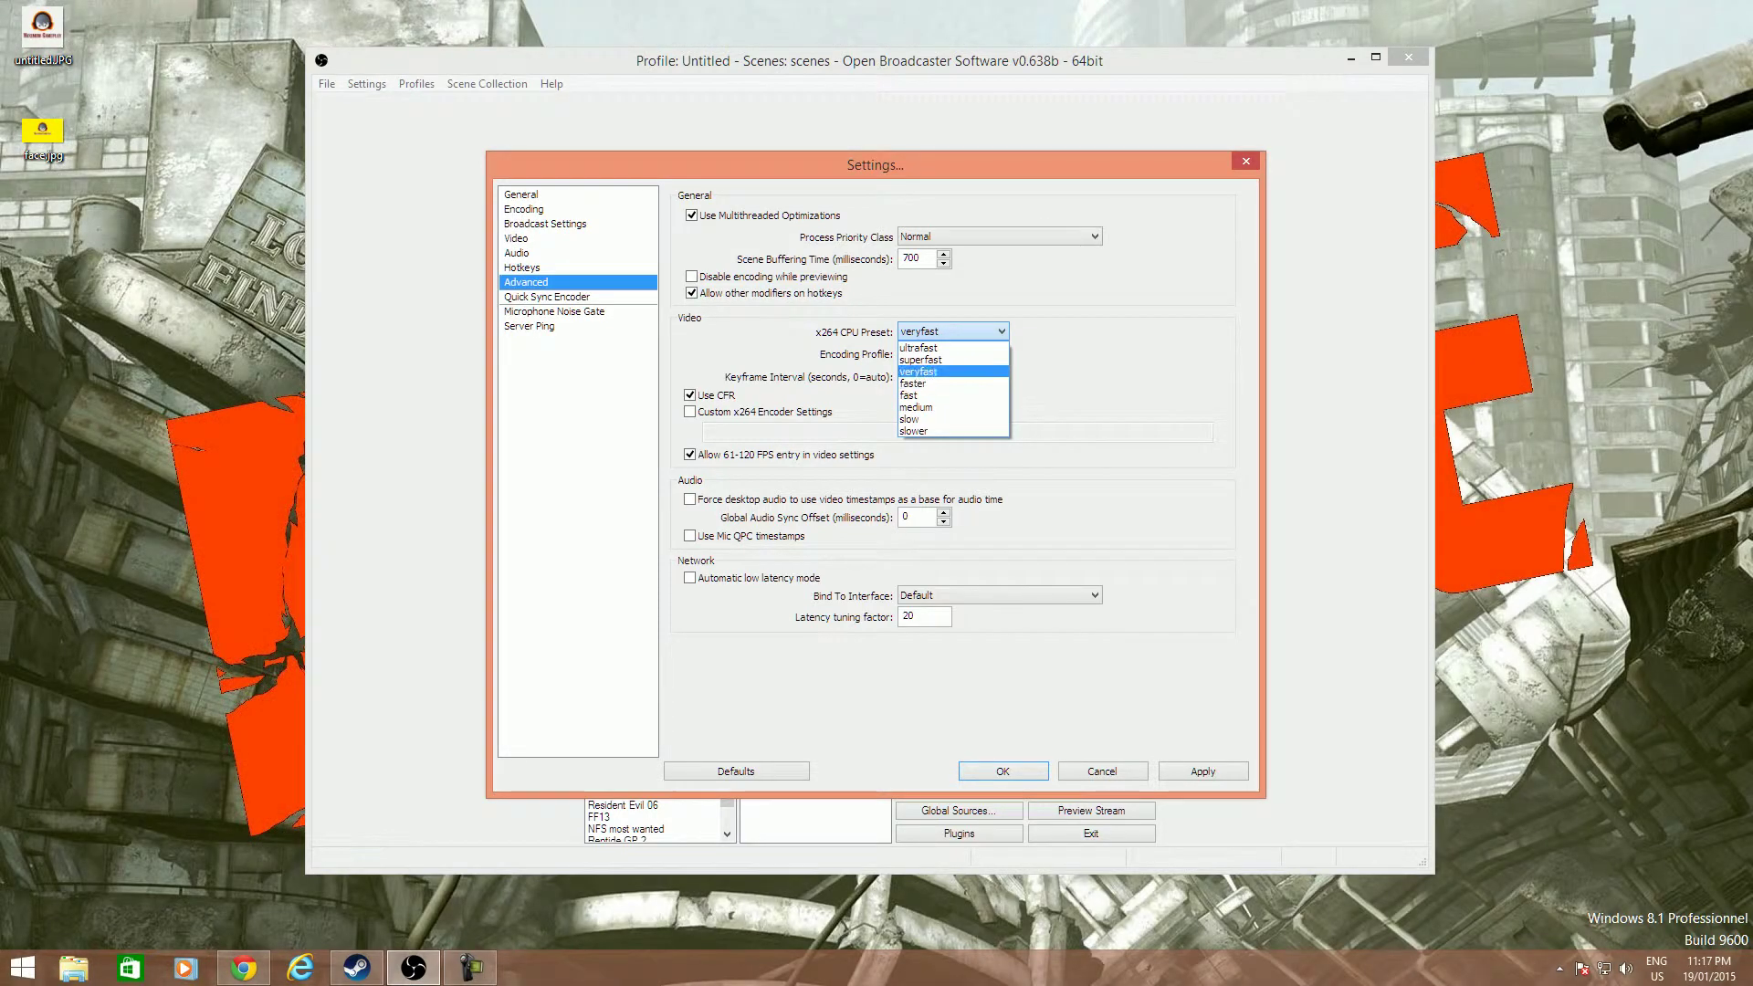
- Leave the x264 CPU preset on veryfast after reviewing the preset list
{"action": "left_click", "coordinate": [952, 371]}
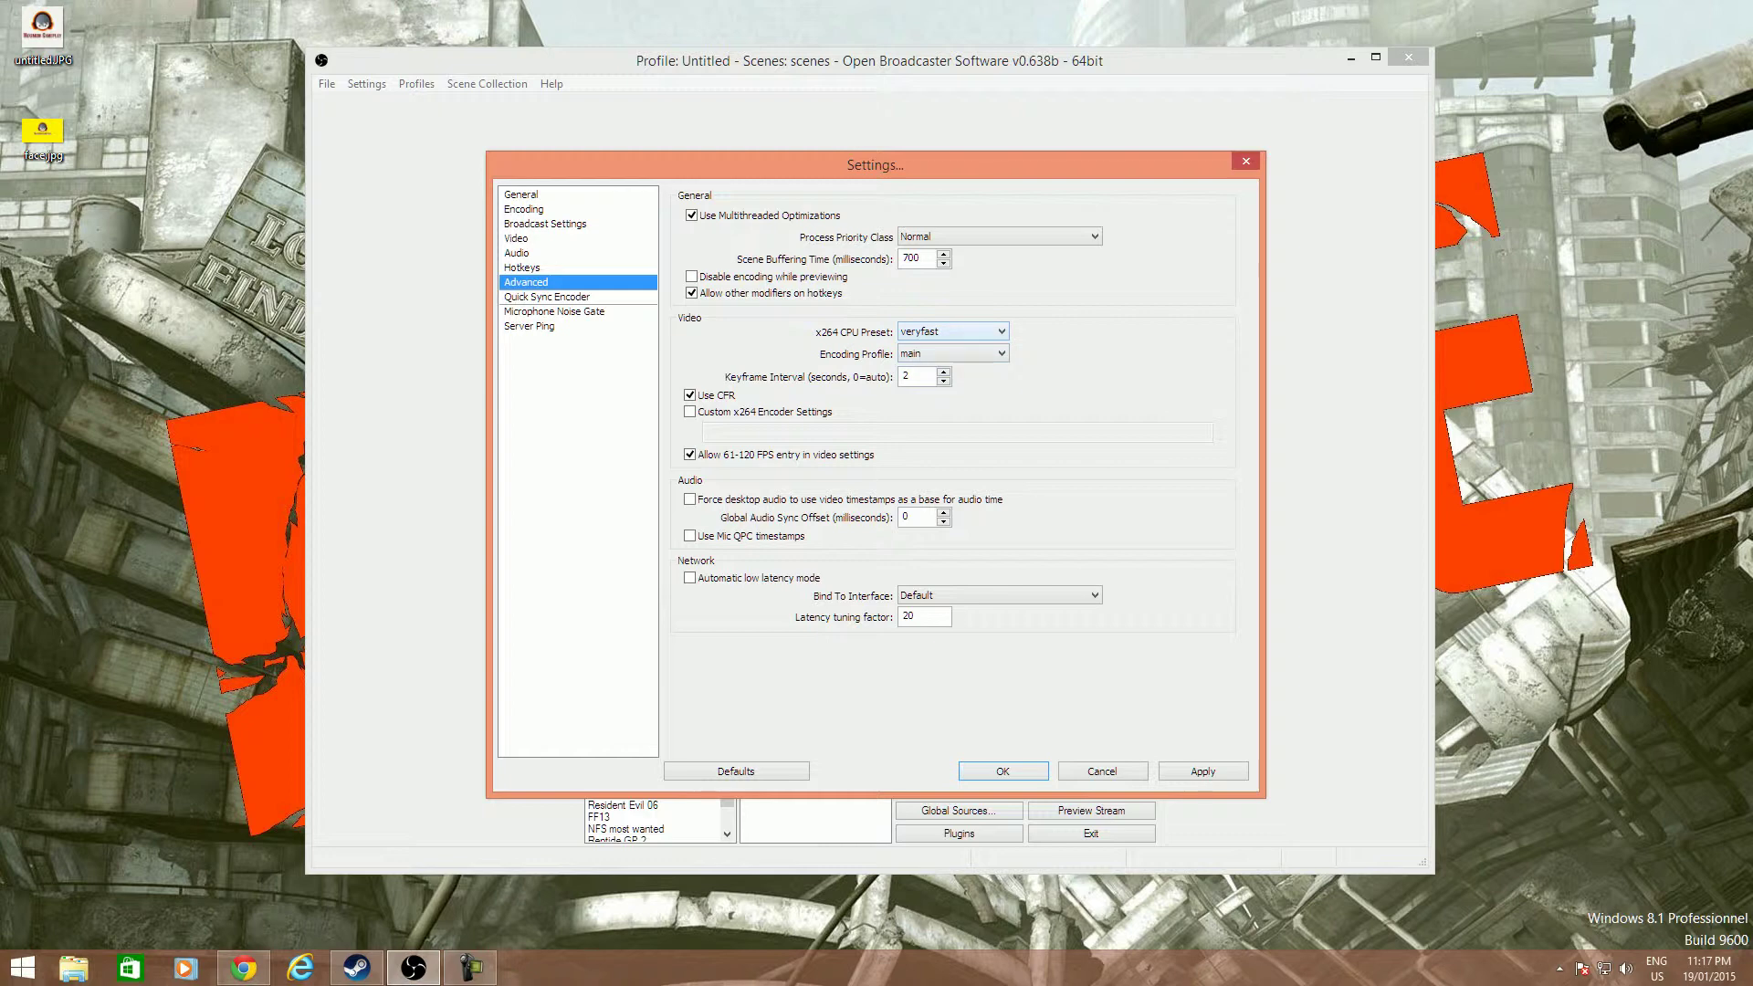
{"action": "left_click", "coordinate": [952, 332]}
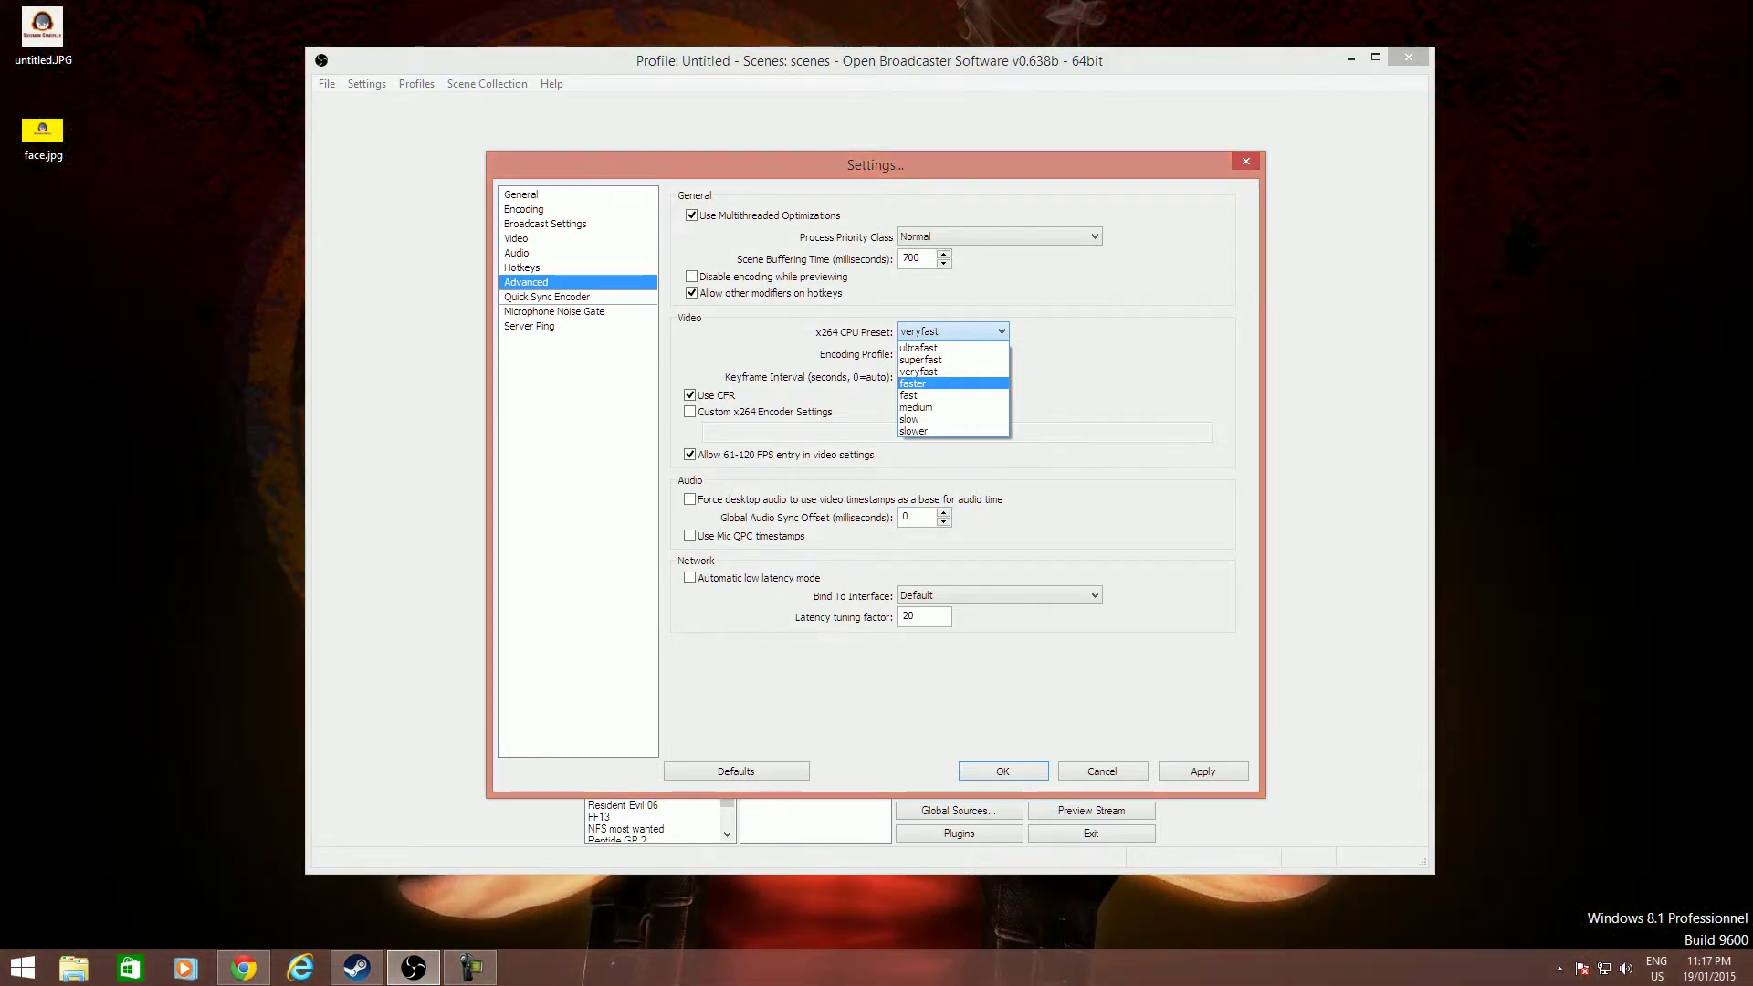
{"action": "left_click", "coordinate": [945, 371]}
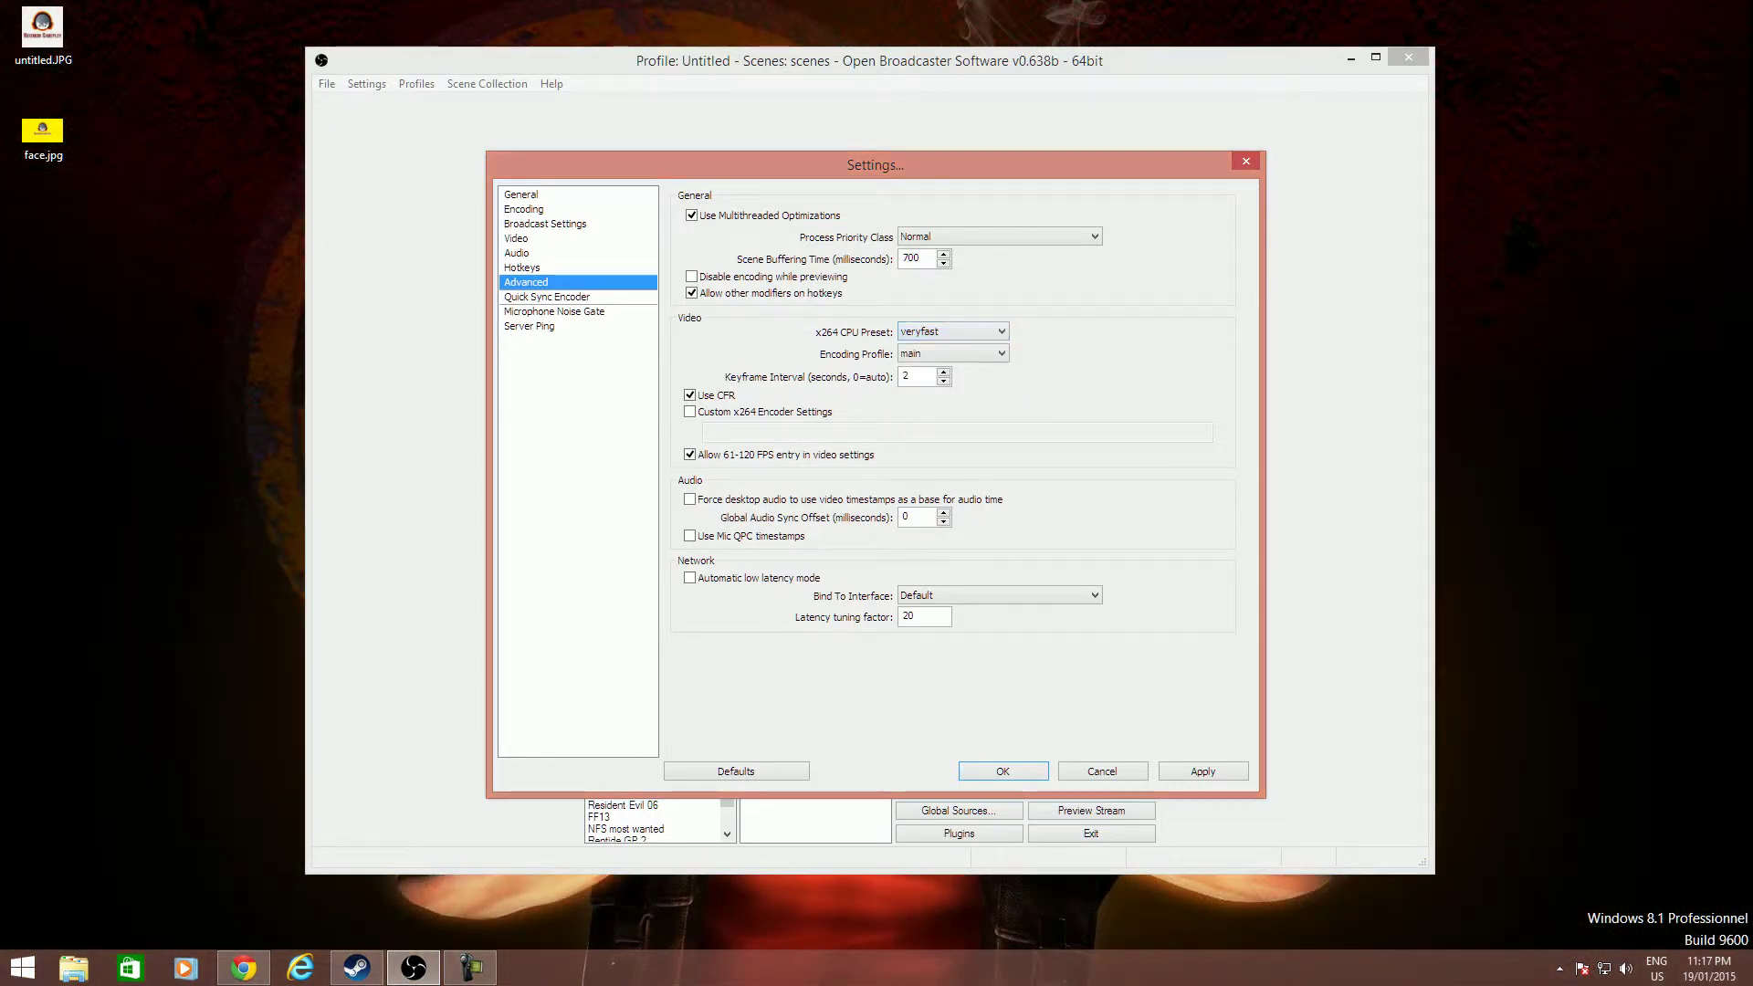
- Return to Video, save the advanced changes, and select the 60 FPS value
{"action": "left_click", "coordinate": [517, 239]}
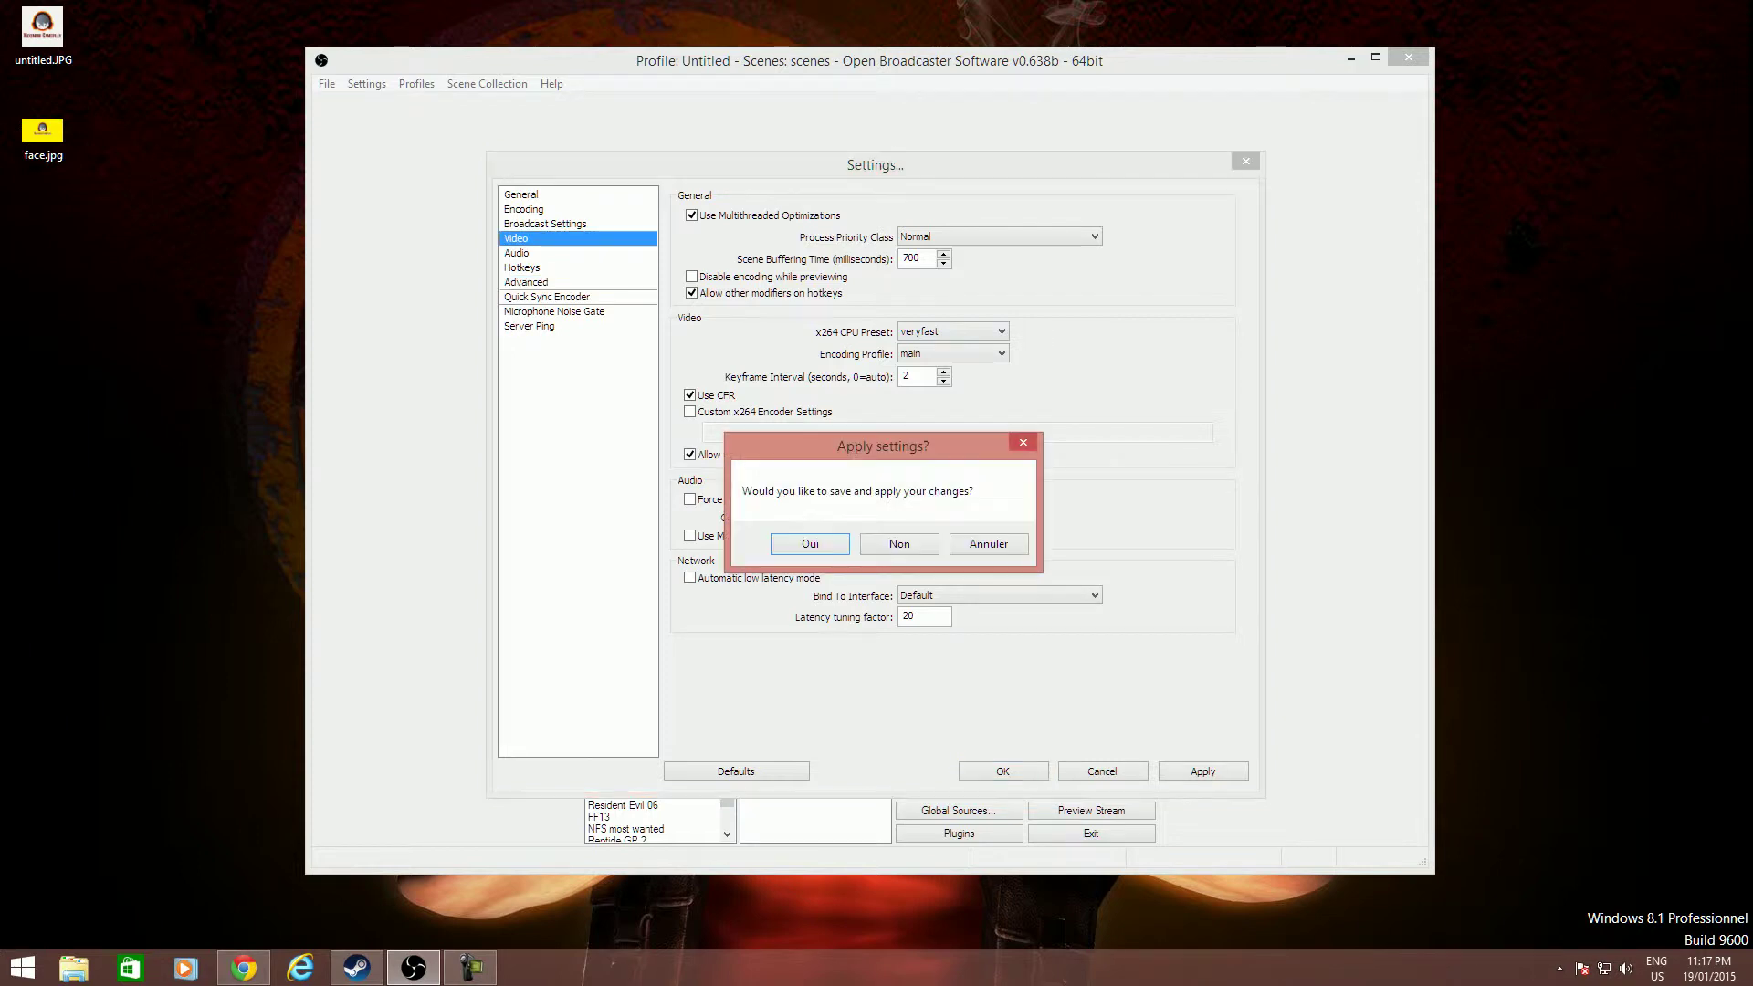
{"action": "left_click", "coordinate": [809, 543]}
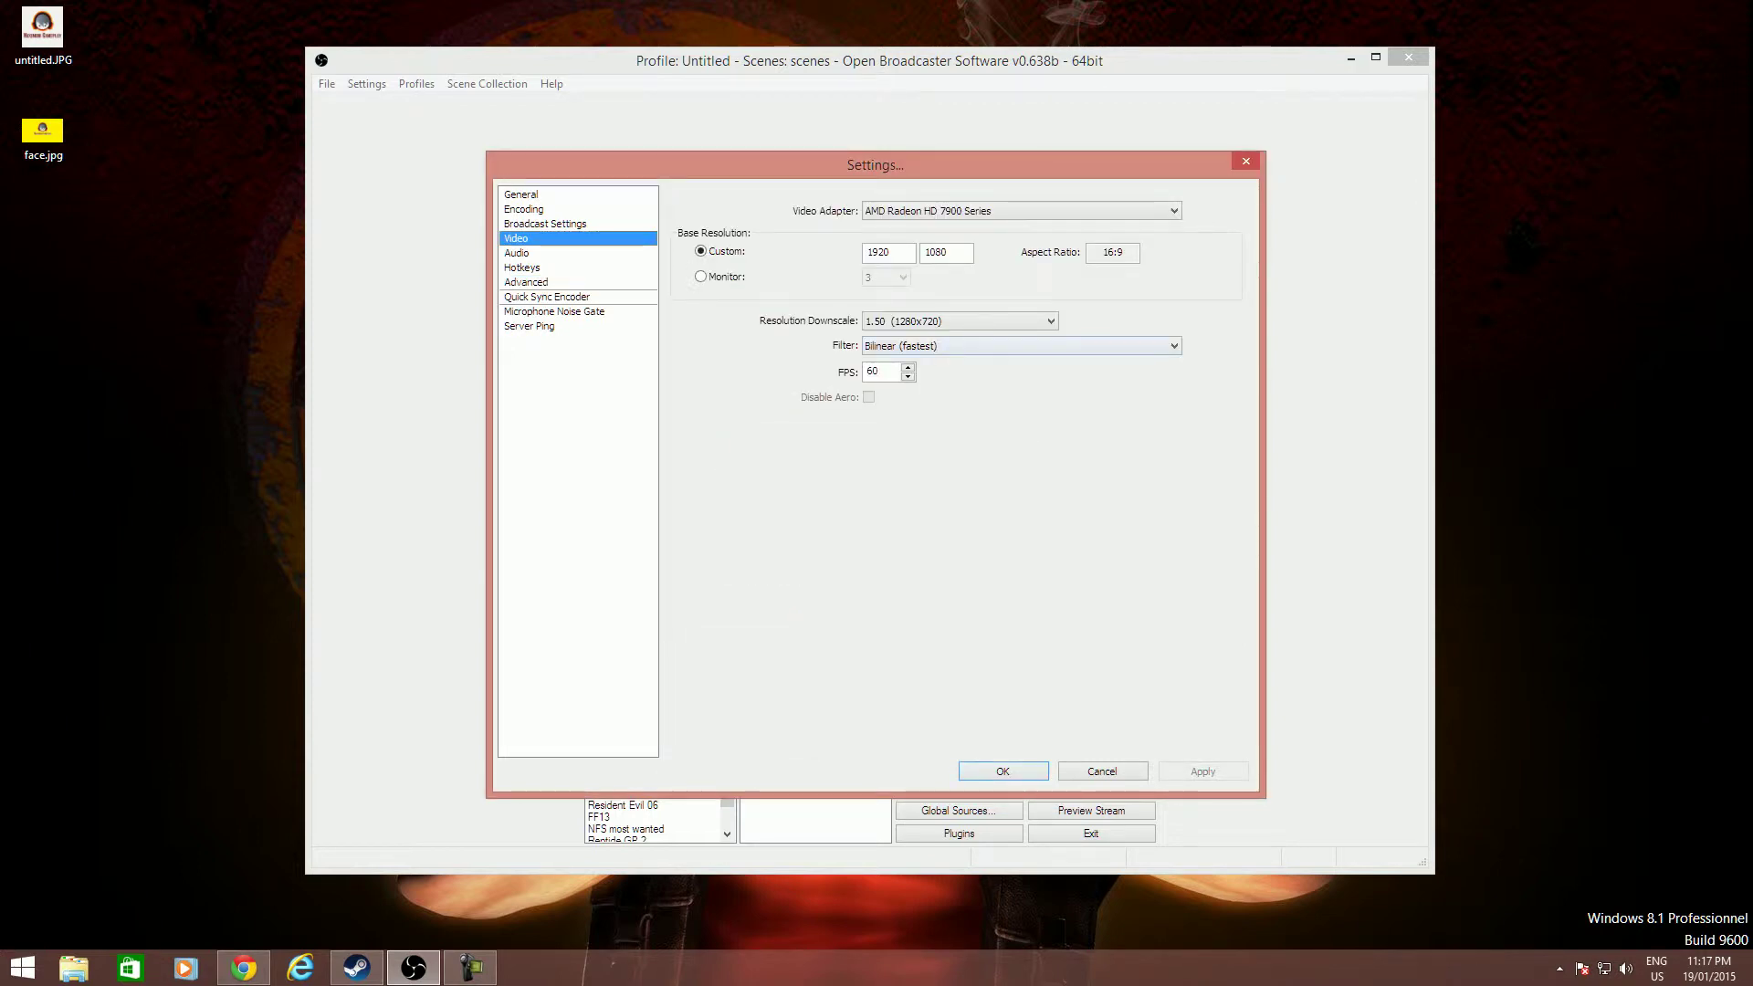
{"action": "double_click", "coordinate": [873, 370]}
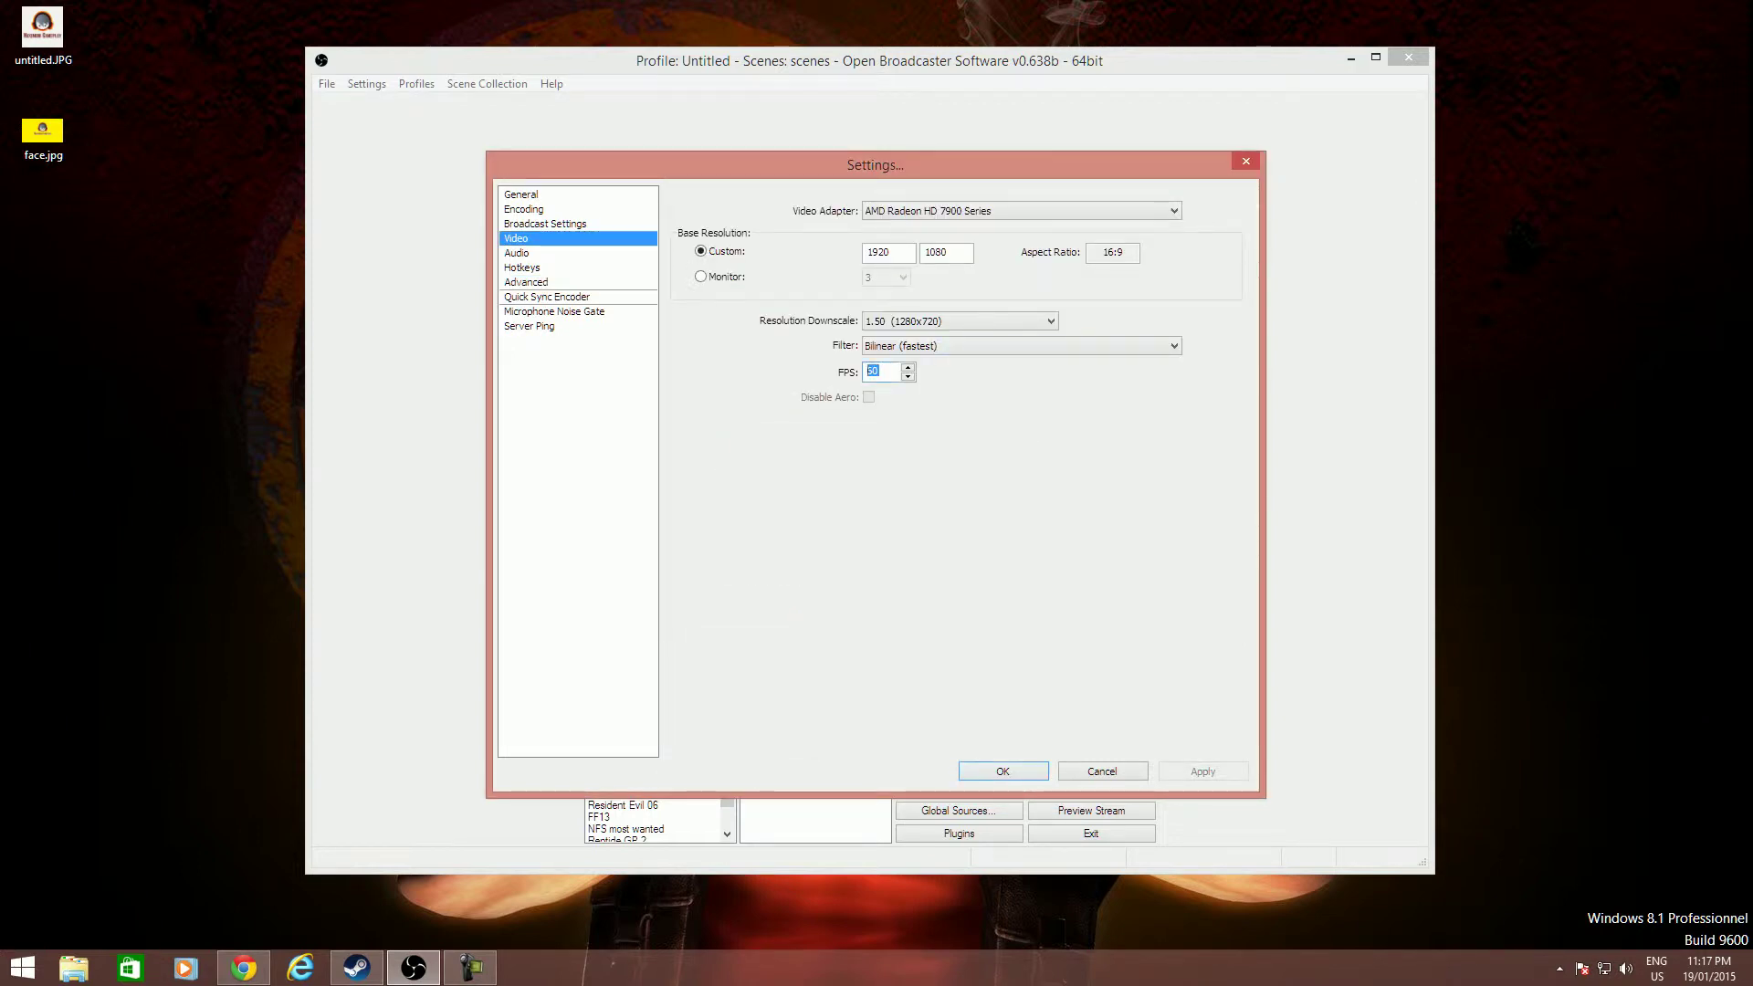